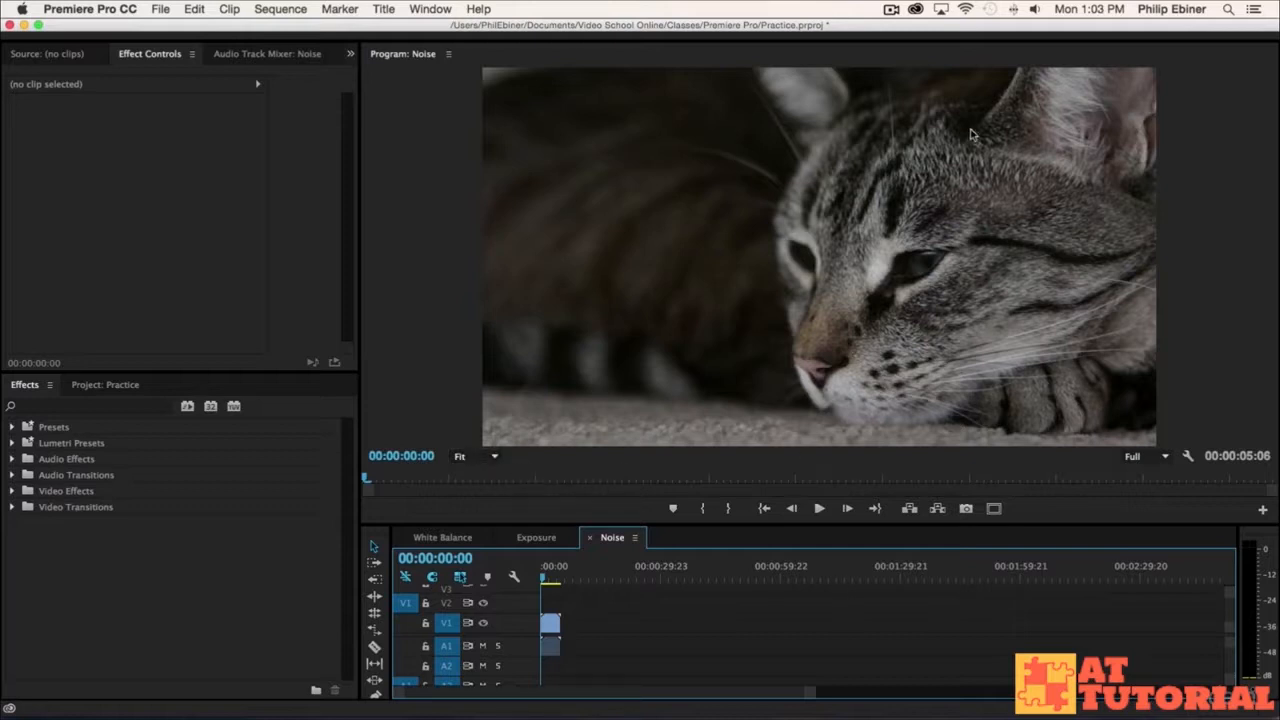
Step: Examine the noise in the dark area beside the cat at 100% zoom, and return to Fit with the playhead at the start
{"action": "key", "text": "super+s"}
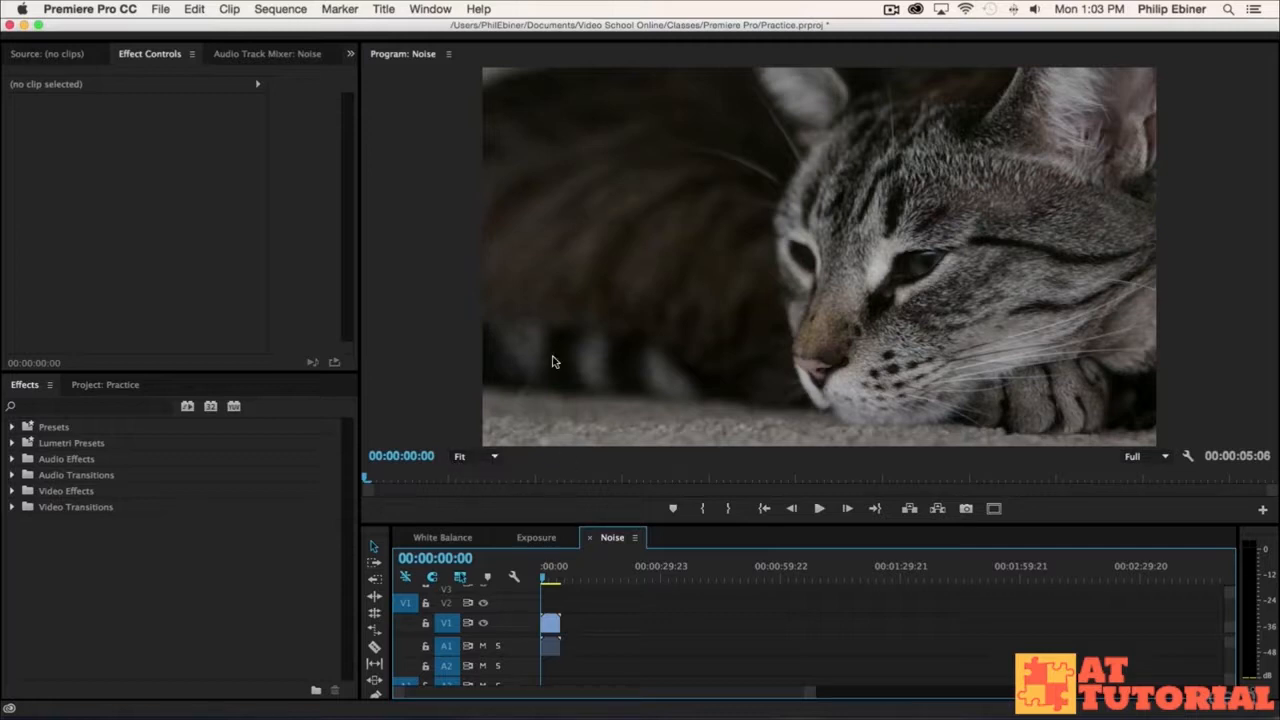
{"action": "left_click", "coordinate": [495, 460]}
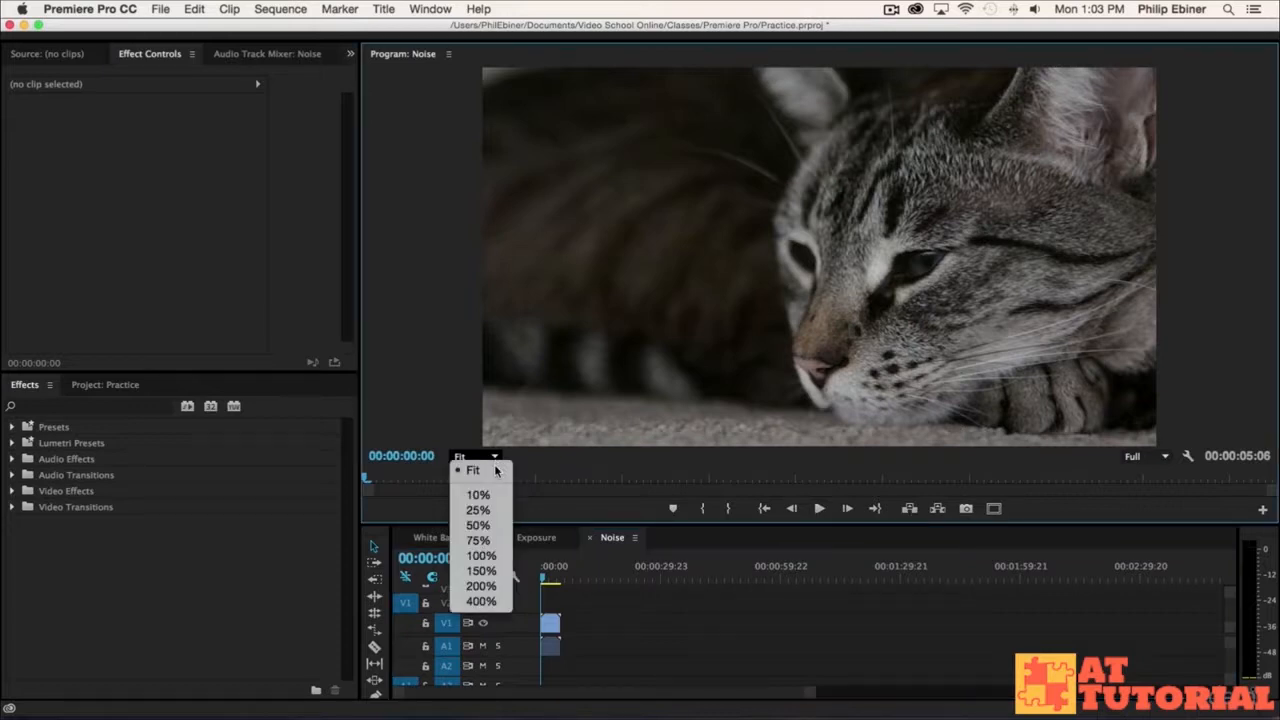
{"action": "left_click", "coordinate": [477, 557]}
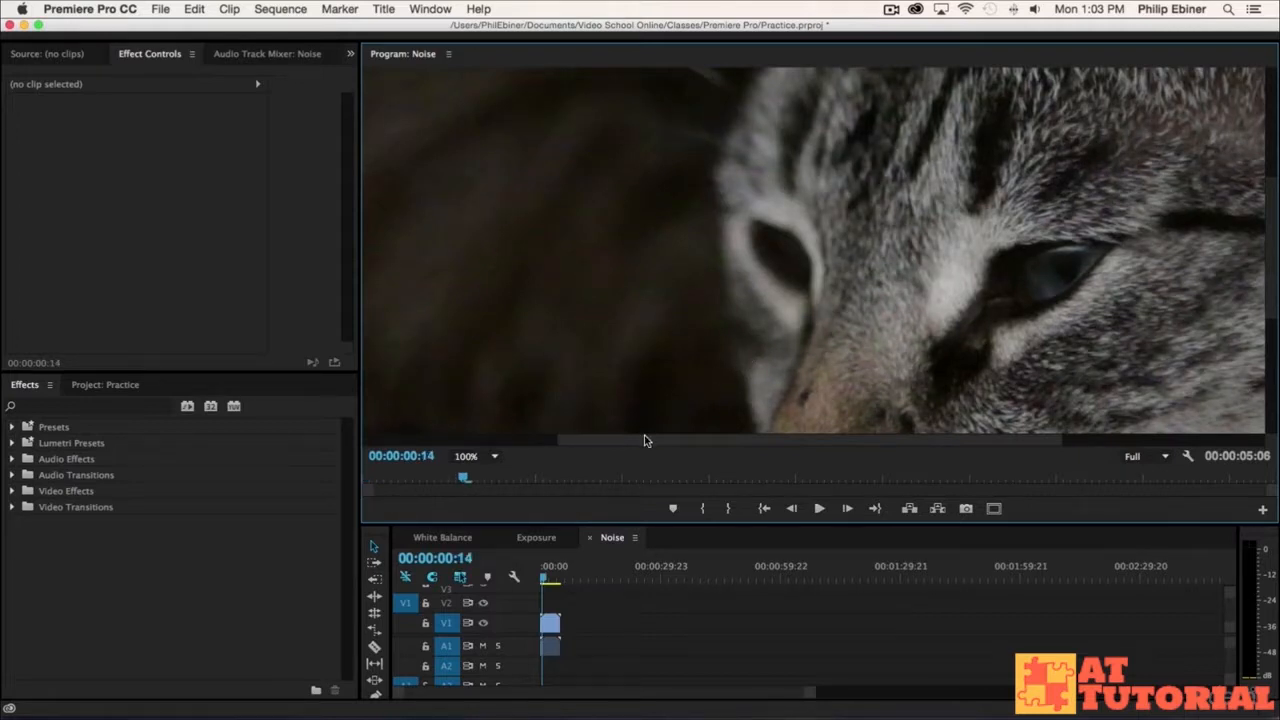
{"action": "left_click_drag", "start_coordinate": [644, 438], "coordinate": [504, 413]}
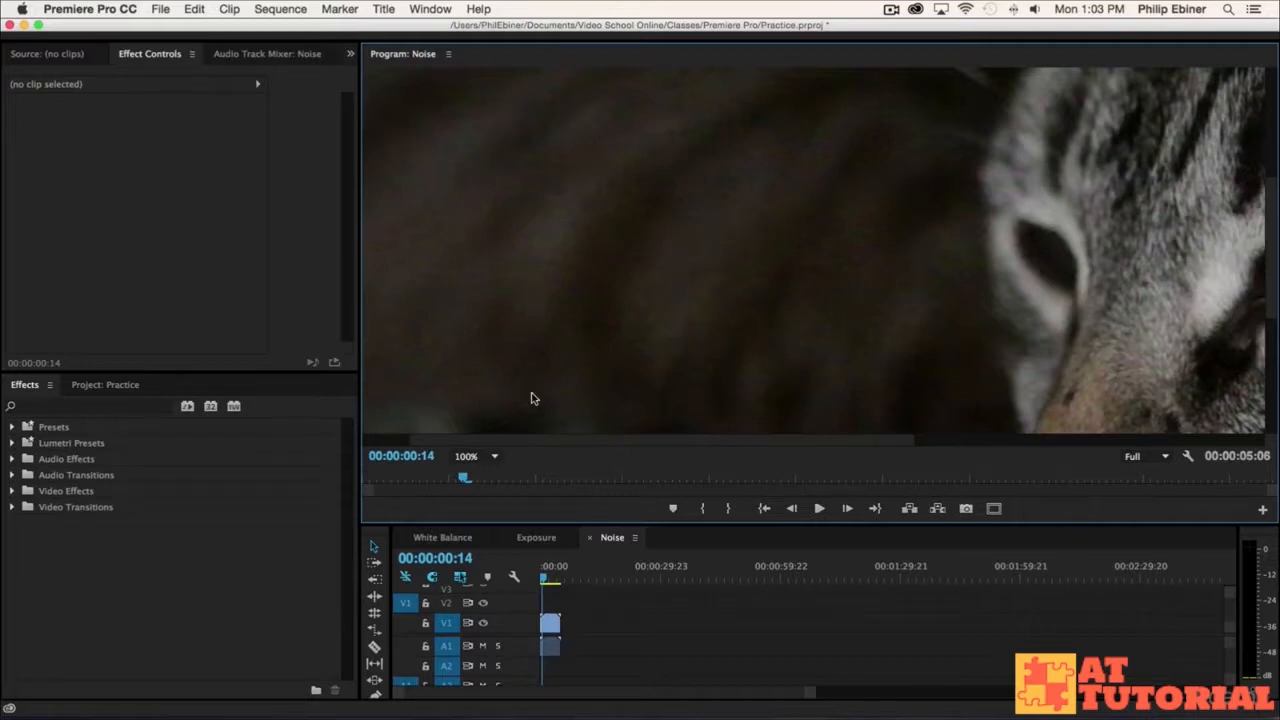
{"action": "left_click", "coordinate": [490, 456]}
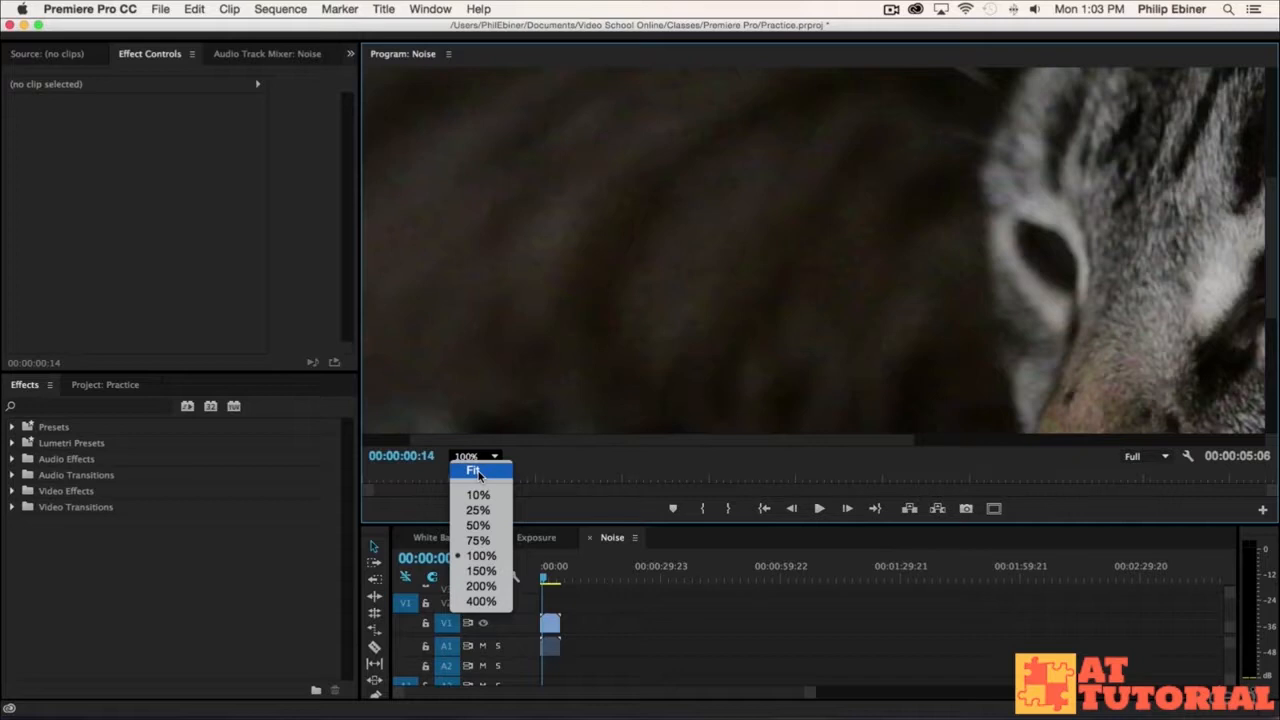
{"action": "left_click", "coordinate": [476, 472]}
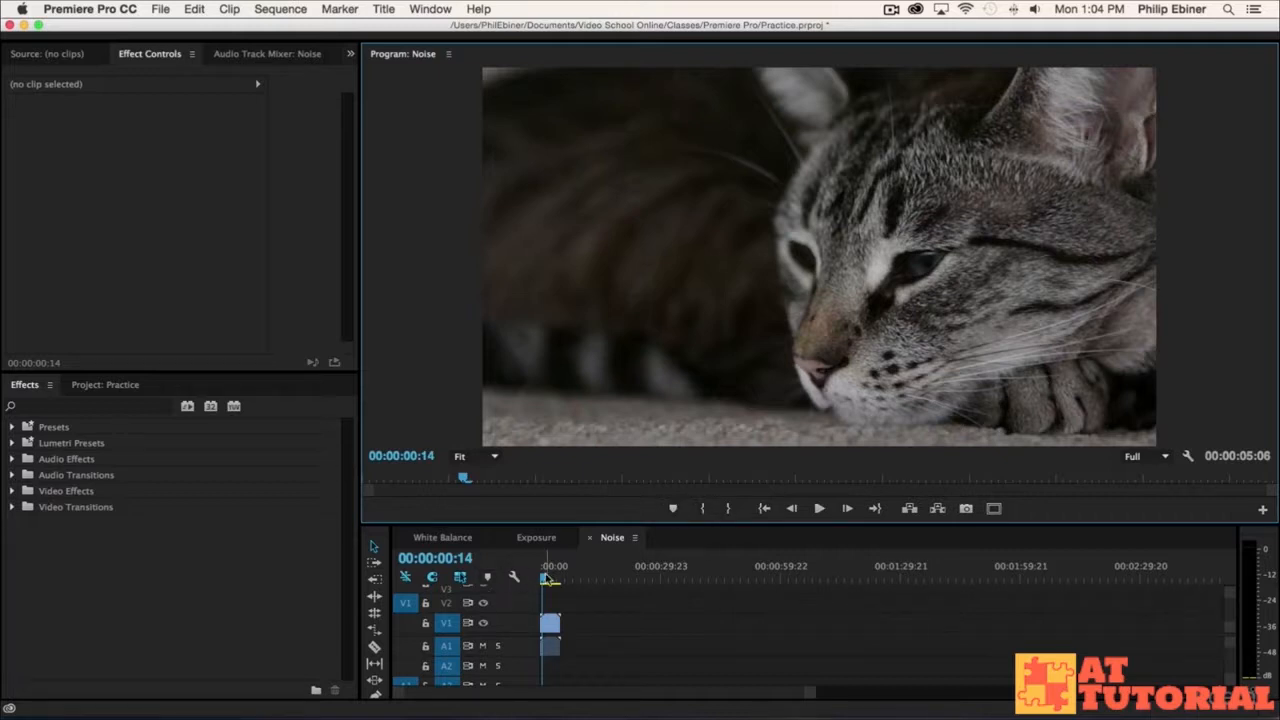
{"action": "left_click_drag", "start_coordinate": [553, 572], "coordinate": [535, 575]}
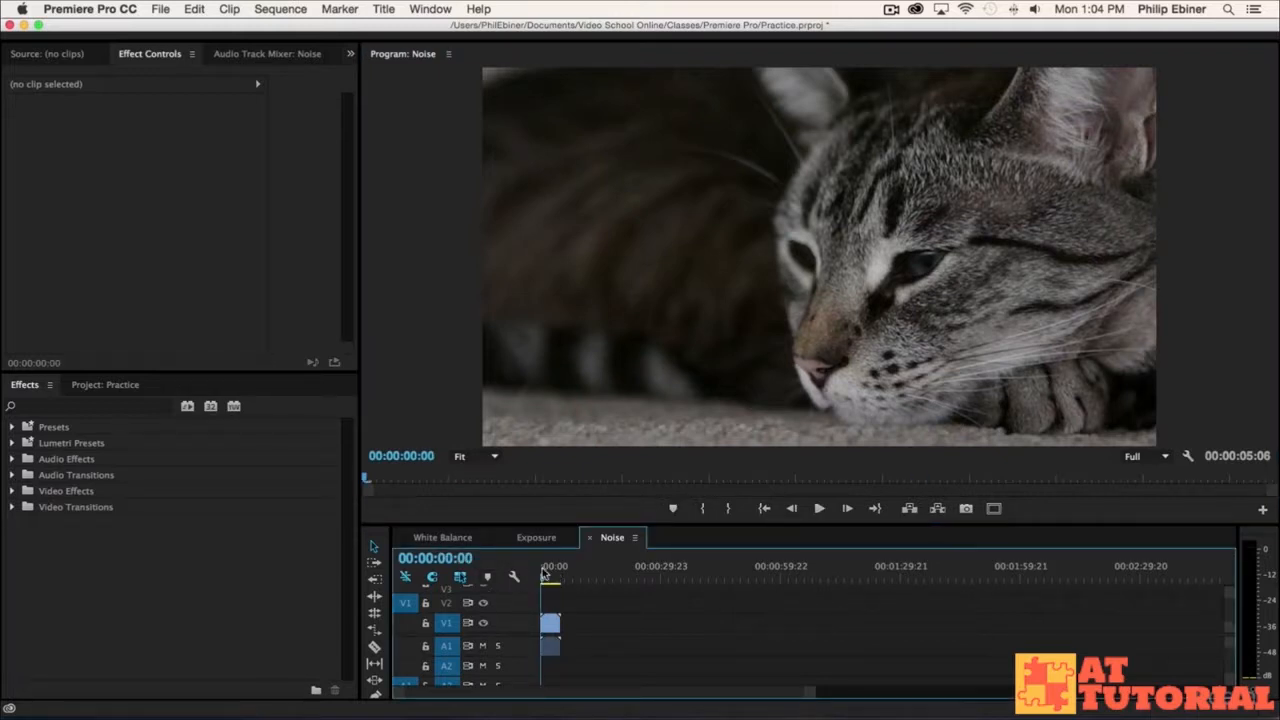
Step: Switch to After Effects to check its open project, and return to Premiere Pro
{"action": "key", "text": "super+Tab"}
{"action": "left_click", "coordinate": [544, 367]}
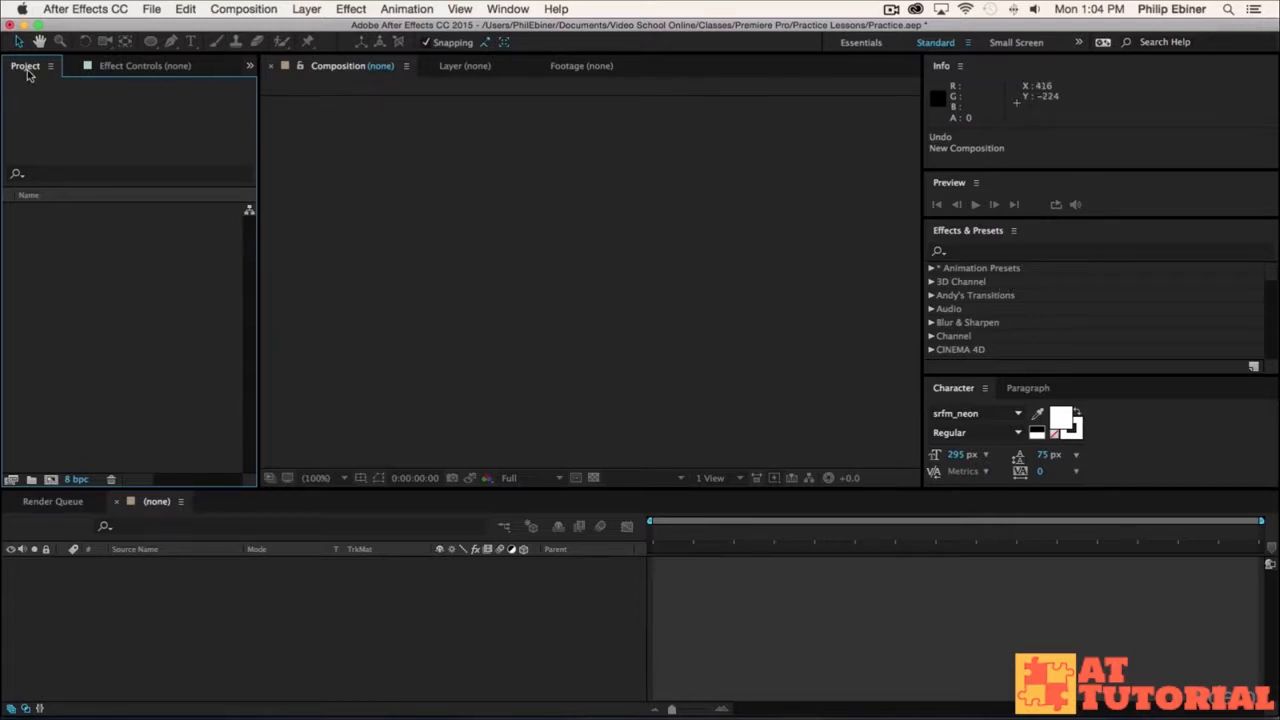
{"action": "key", "text": "super+Tab"}
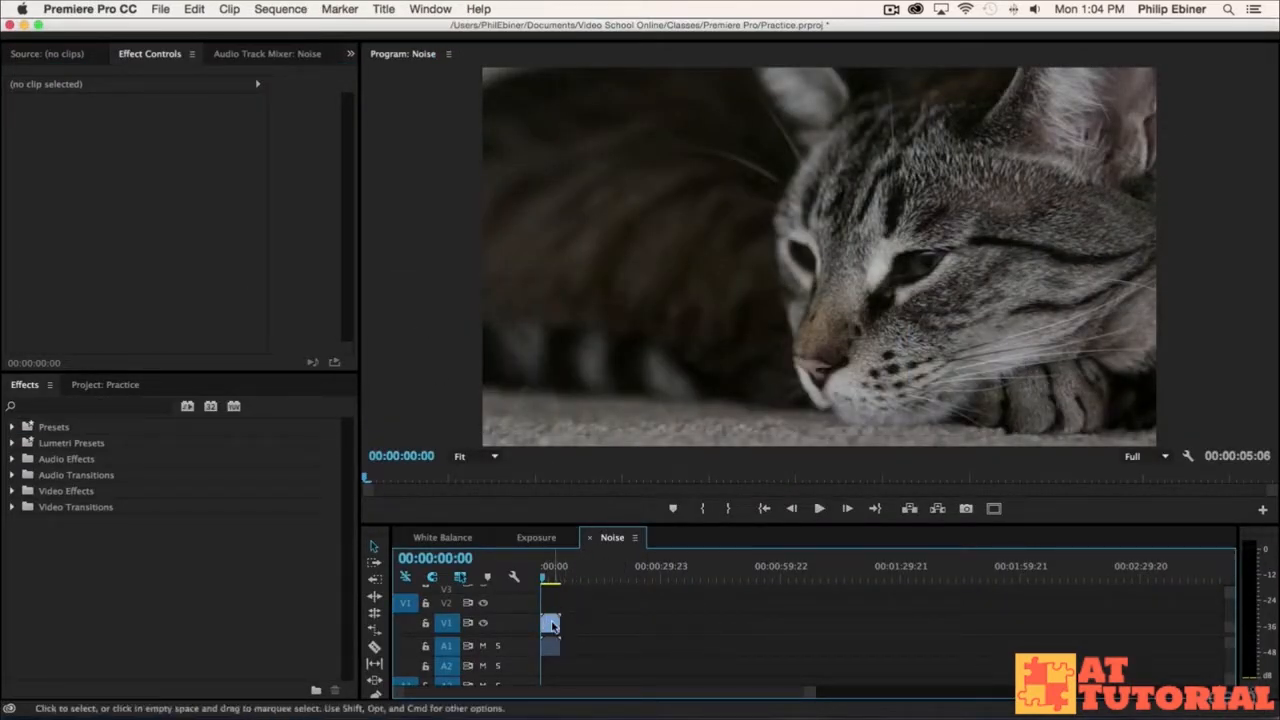
Step: Replace the Noise.MOV clip on track V1 with an After Effects composition
{"action": "right_click", "coordinate": [551, 626]}
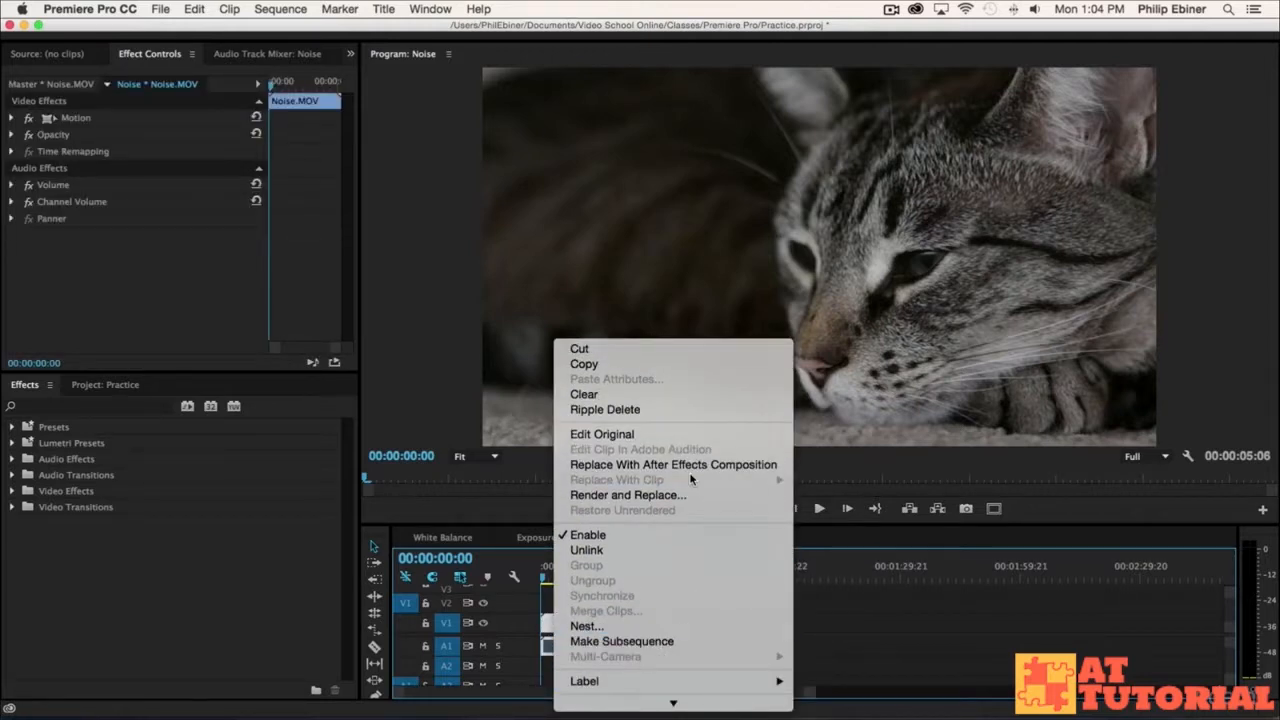
{"action": "left_click", "coordinate": [632, 464]}
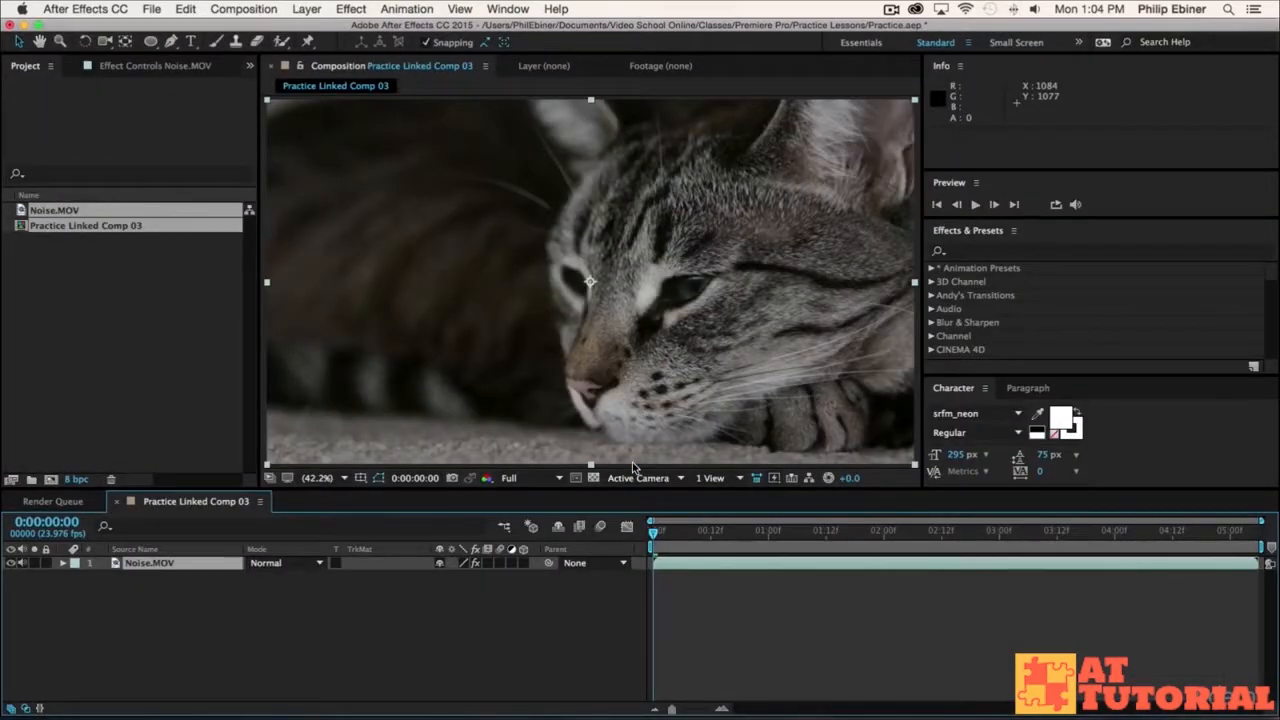
{"action": "left_click", "coordinate": [156, 295]}
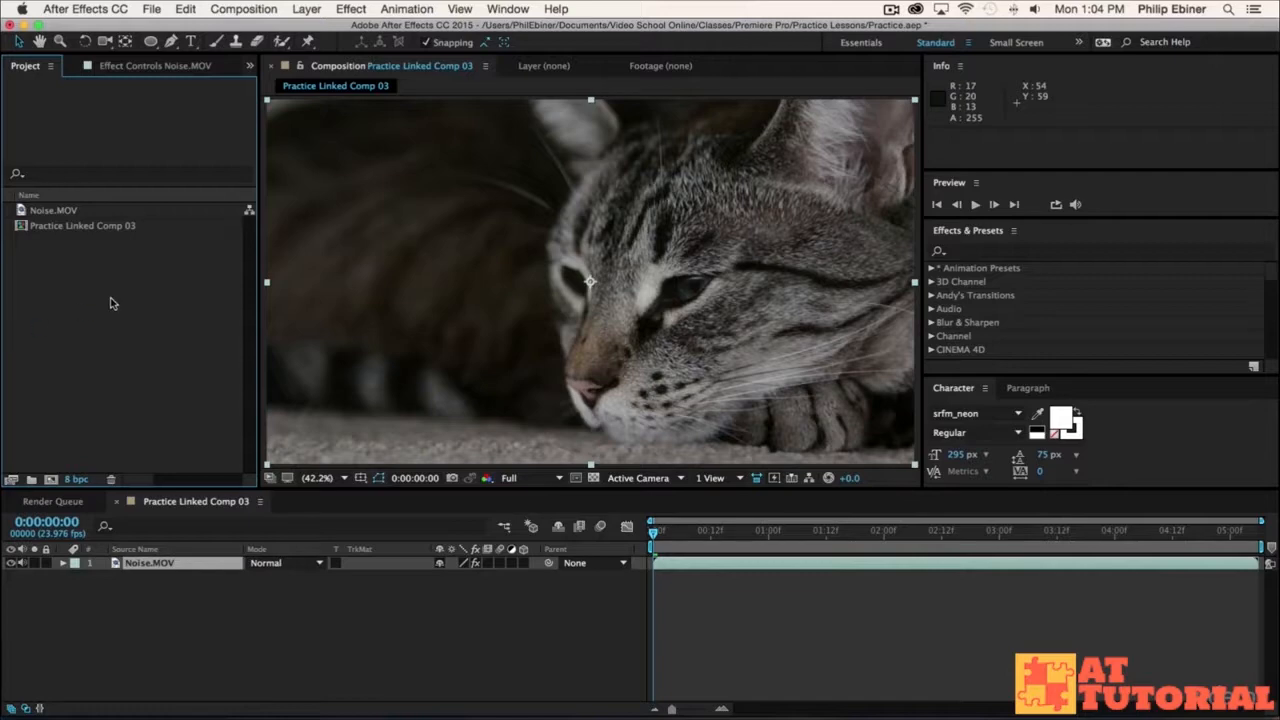
Step: Save the After Effects project as Practice in the Practice Lessons folder
{"action": "key", "text": "super+s"}
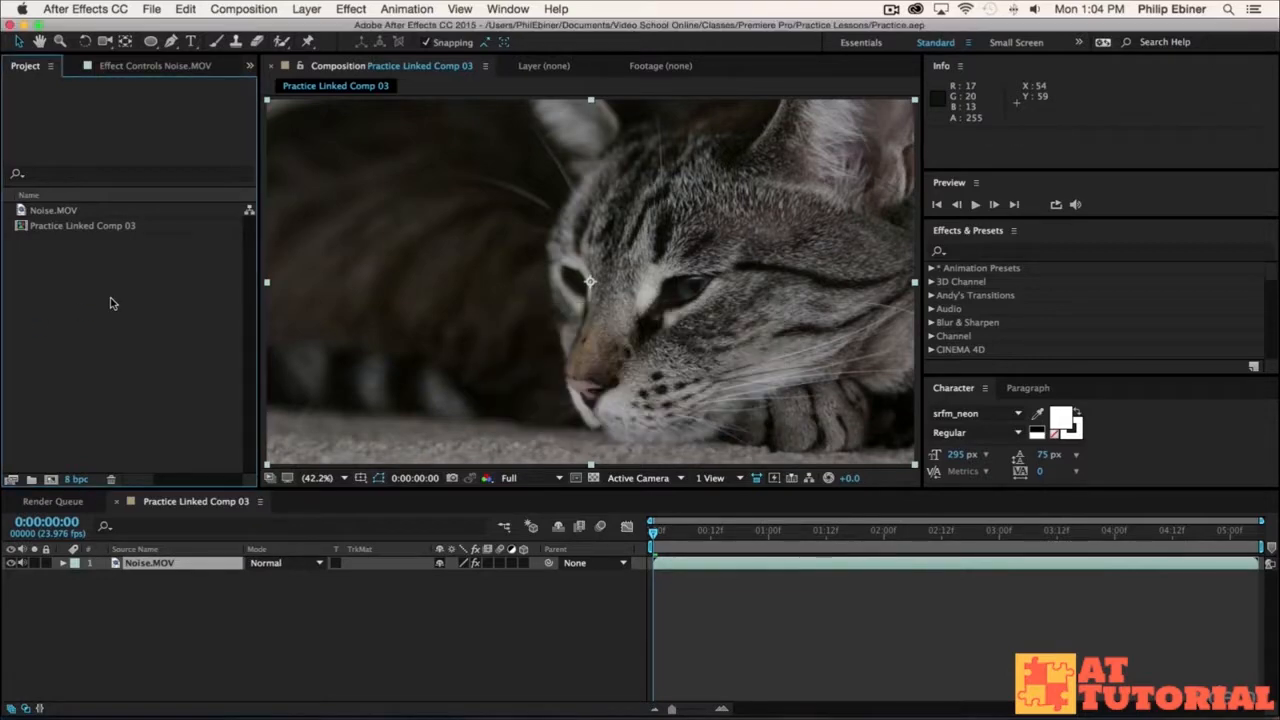
{"action": "key", "text": "shift+super+s"}
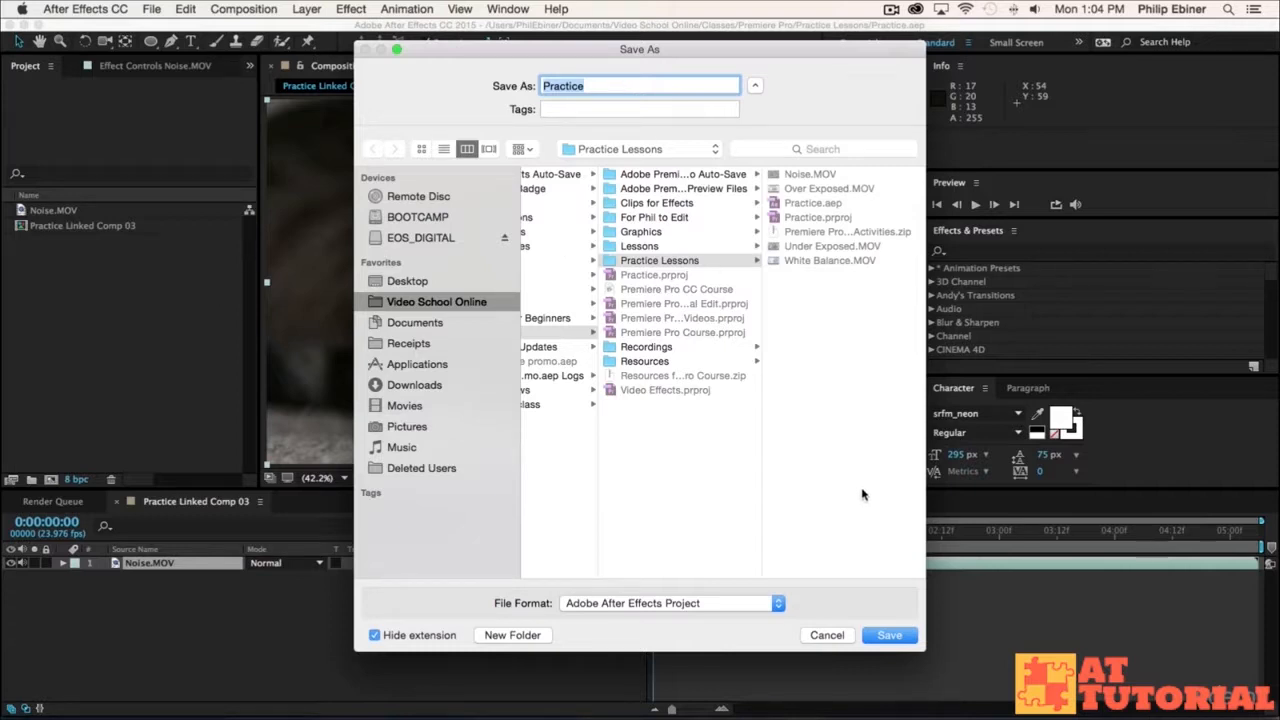
{"action": "left_click", "coordinate": [889, 635]}
{"action": "left_click", "coordinate": [758, 157]}
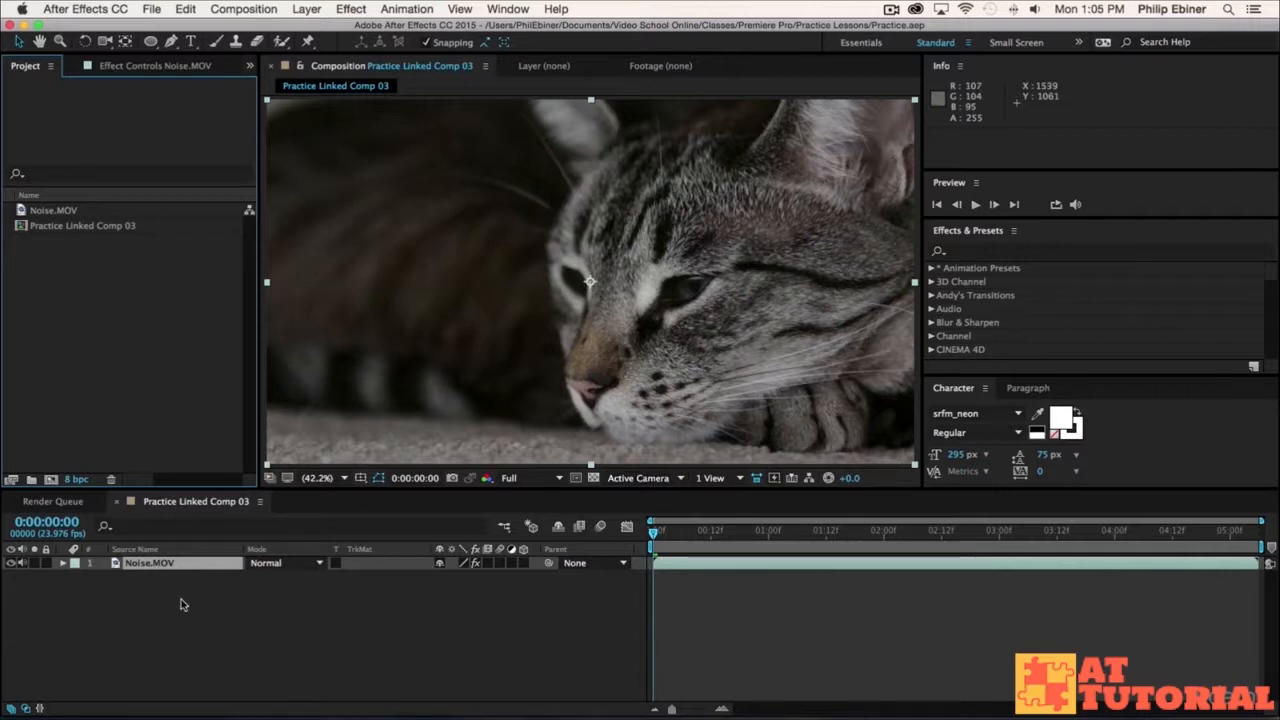
Step: With the playhead at 0:00:00:20, search the effects for "remove" and apply Remove Grain to the Noise.MOV layer
{"action": "left_click", "coordinate": [749, 552]}
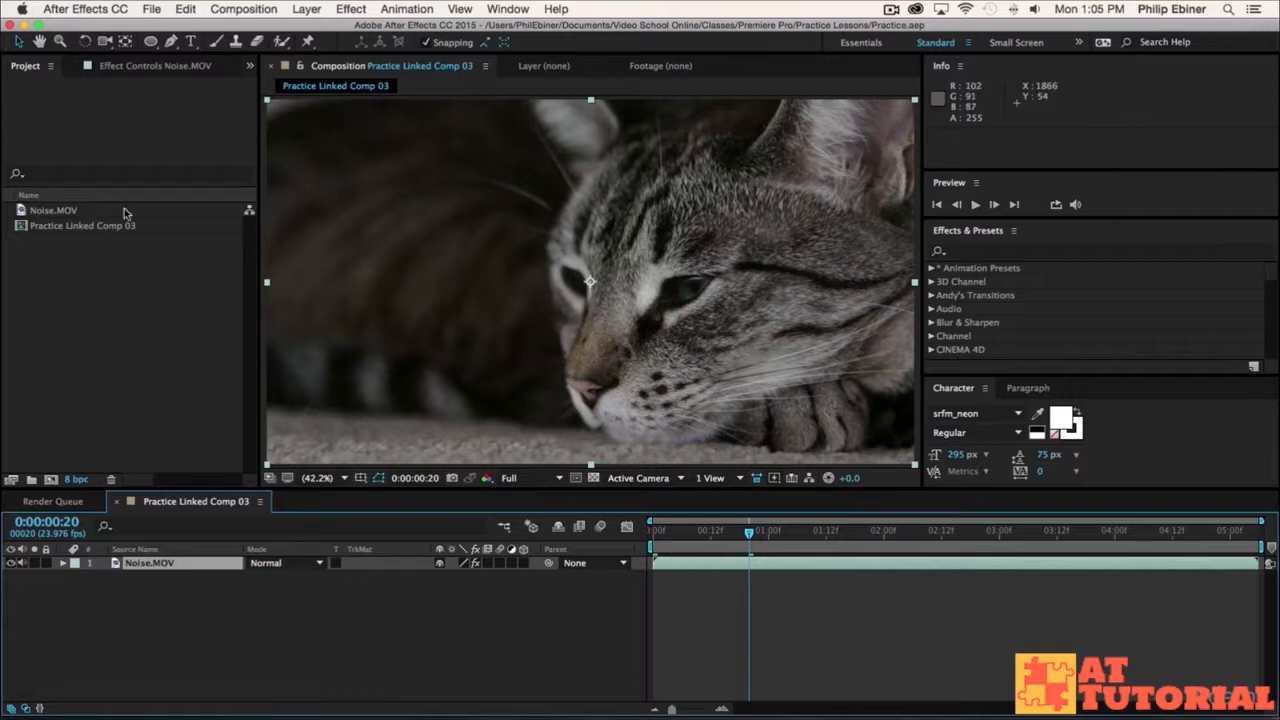
{"action": "left_click", "coordinate": [491, 10]}
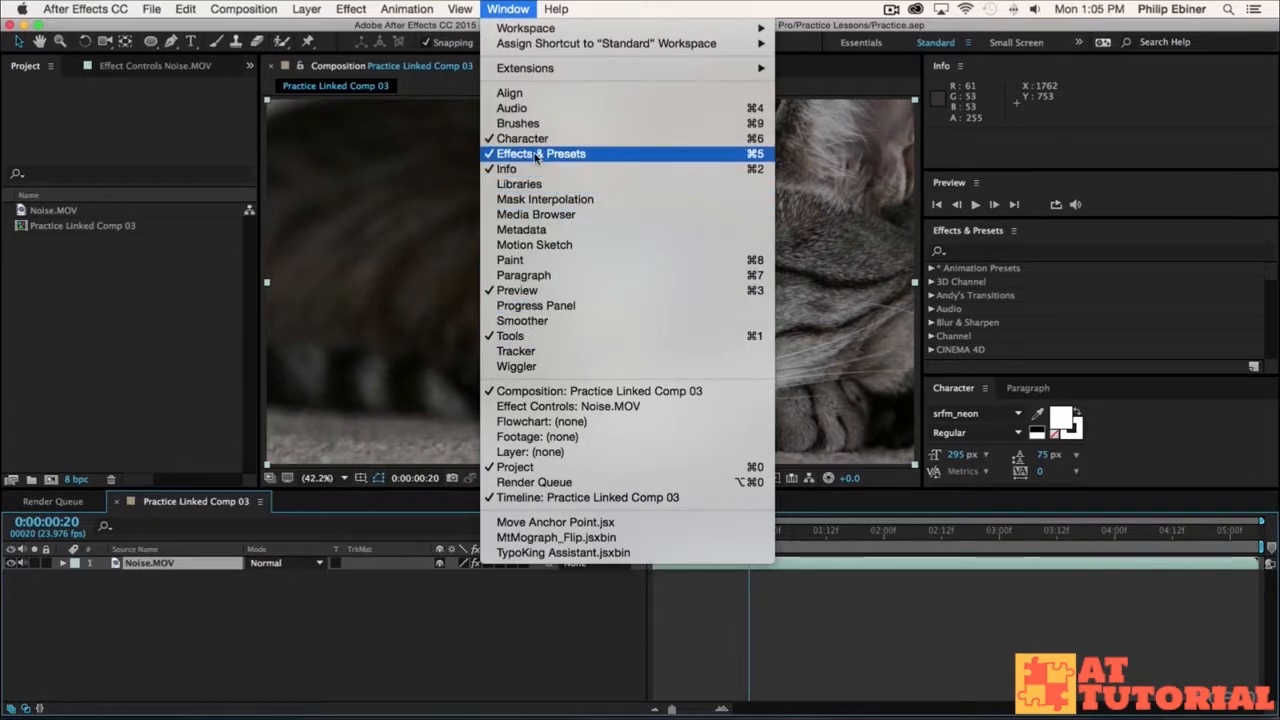
{"action": "left_click", "coordinate": [976, 251]}
{"action": "left_click", "coordinate": [978, 252]}
{"action": "left_click", "coordinate": [968, 236]}
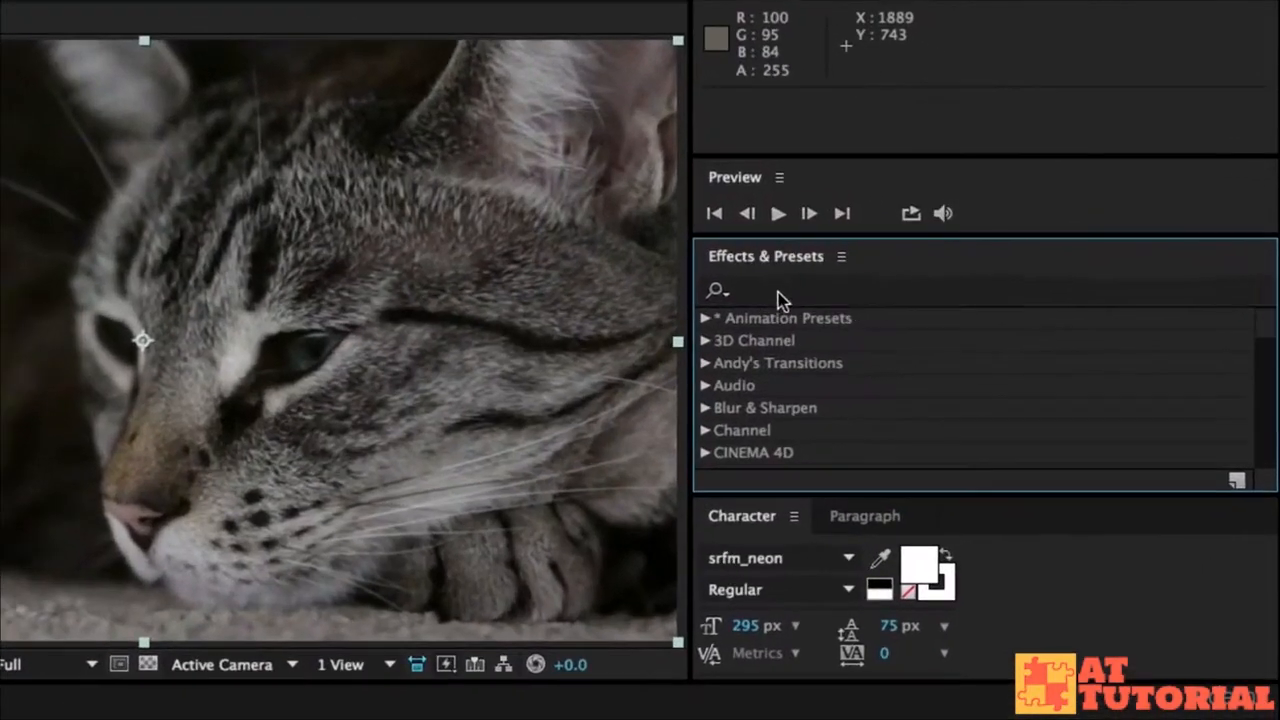
{"action": "left_click", "coordinate": [781, 292]}
{"action": "type", "text": "remove"}
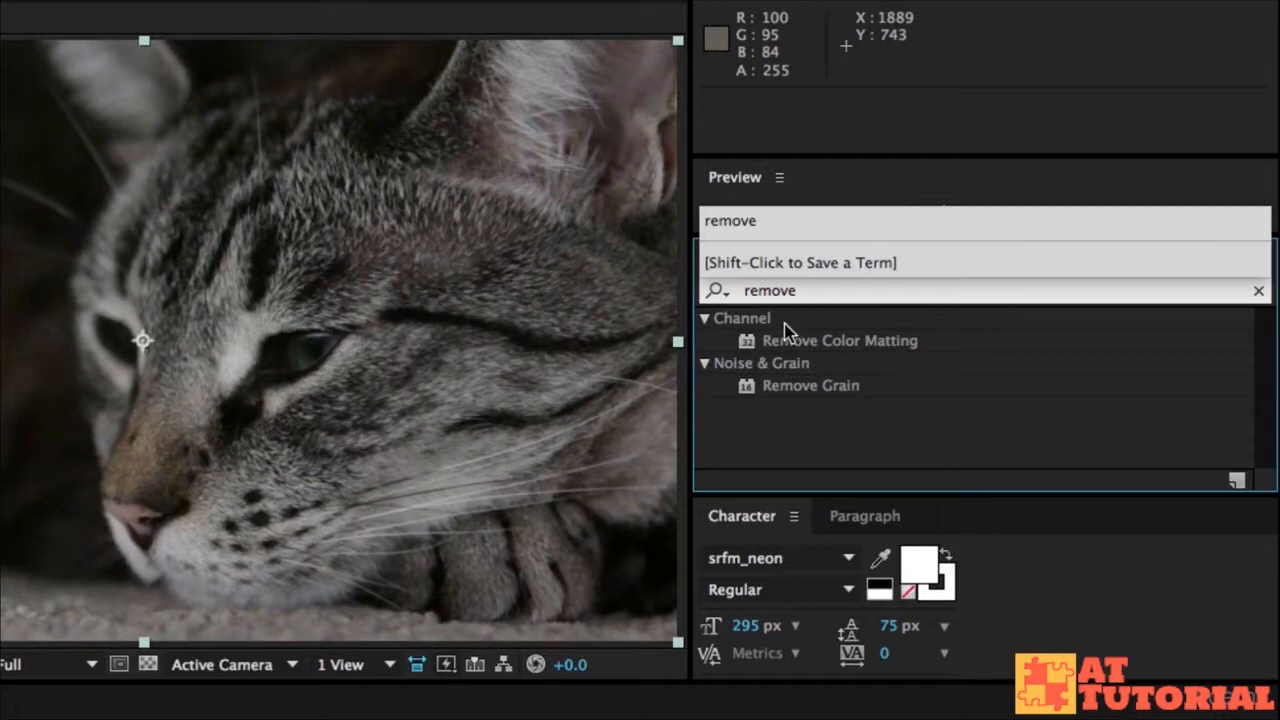
{"action": "left_click", "coordinate": [808, 386]}
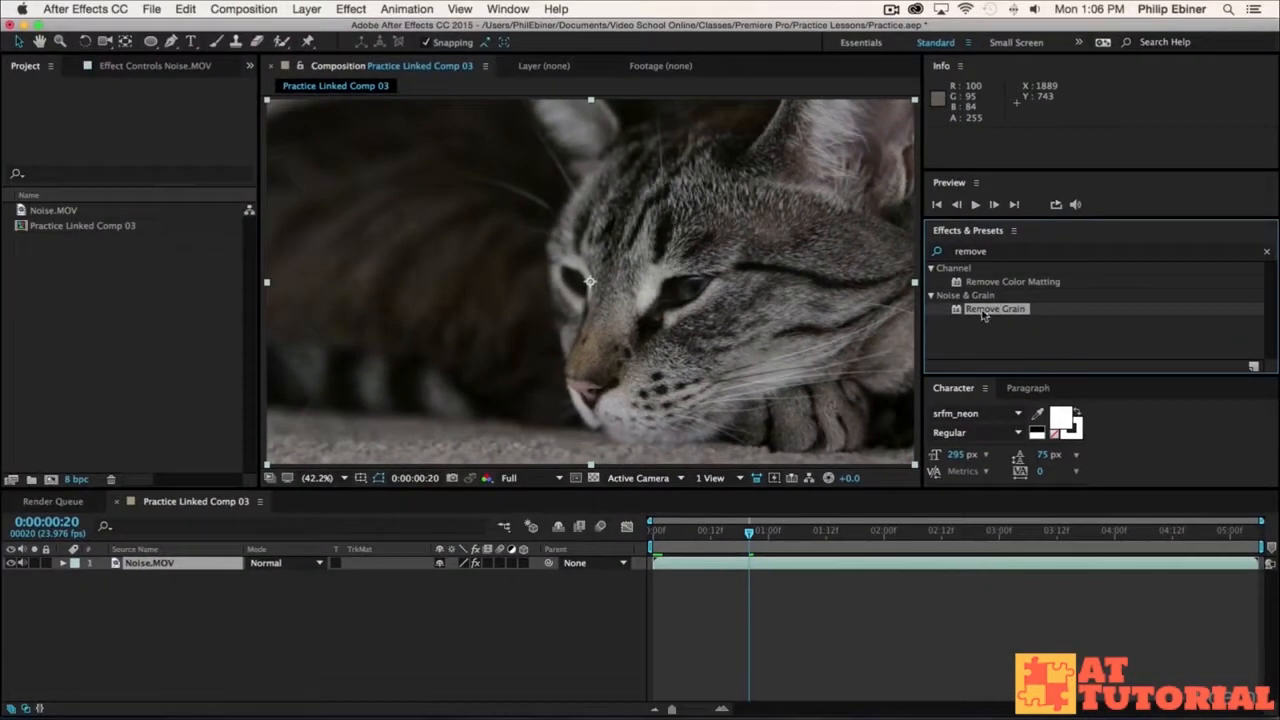
{"action": "left_click_drag", "start_coordinate": [799, 385], "coordinate": [685, 407]}
{"action": "left_click_drag", "start_coordinate": [912, 325], "coordinate": [684, 570]}
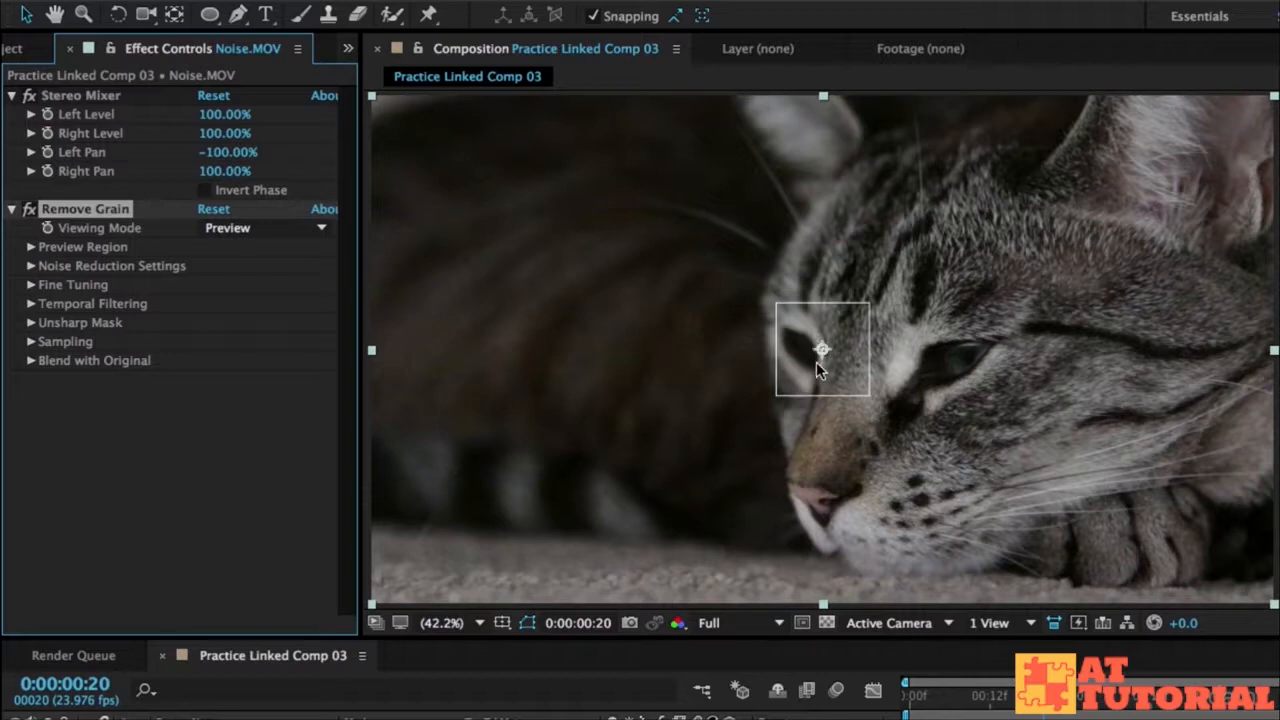
Step: Place the Remove Grain preview region over the dark fur beside the cat's face and show it at 100% magnification
{"action": "left_click_drag", "start_coordinate": [822, 352], "coordinate": [617, 318]}
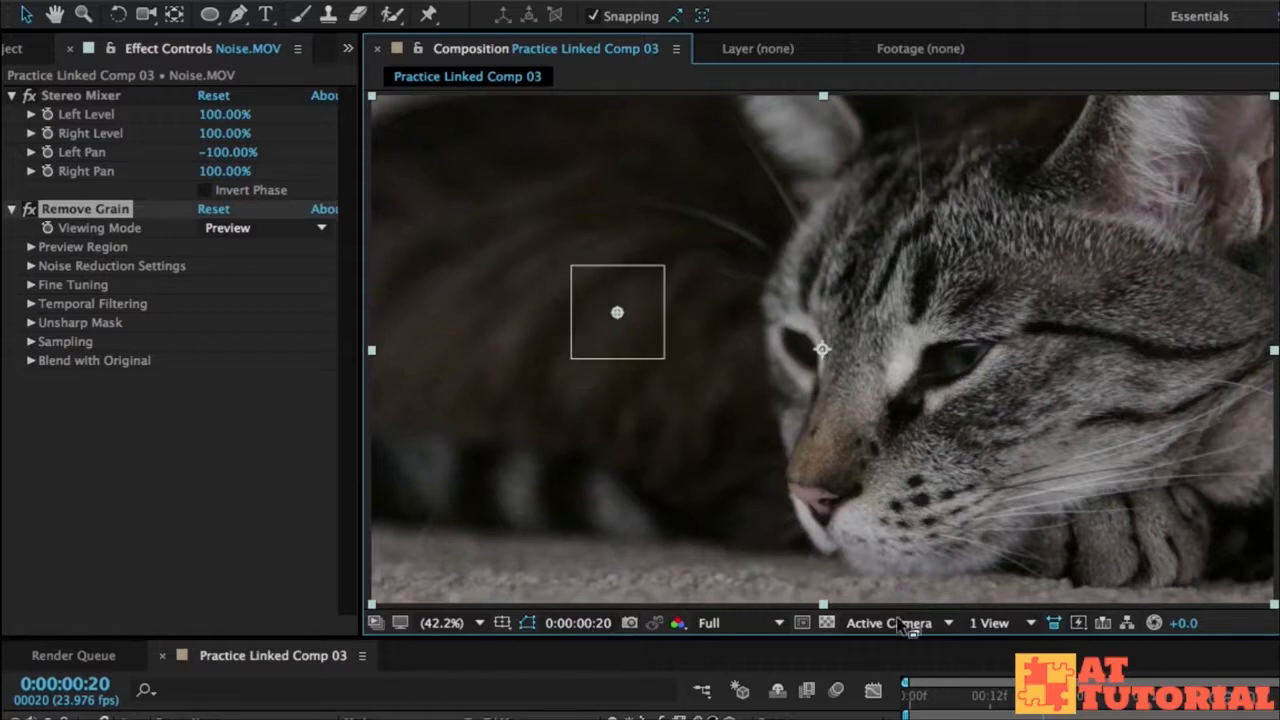
{"action": "left_click", "coordinate": [457, 625]}
{"action": "left_click", "coordinate": [440, 601]}
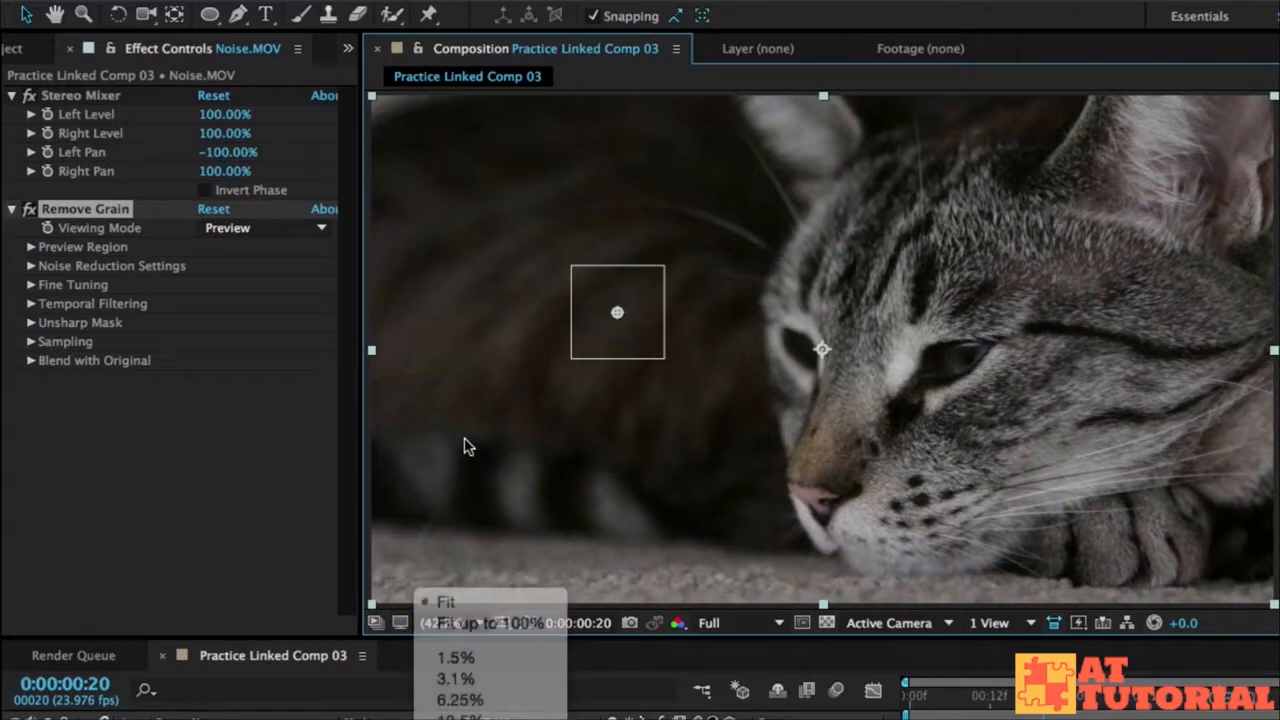
{"action": "left_click", "coordinate": [457, 623]}
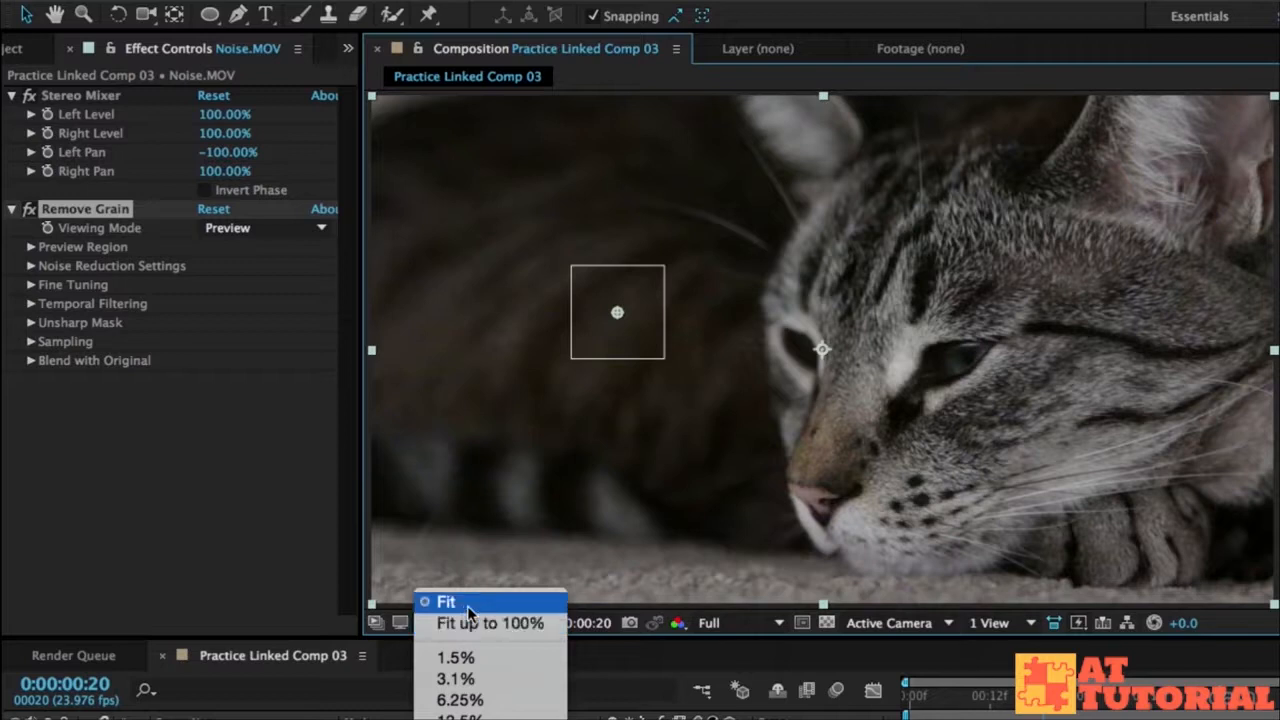
{"action": "left_click", "coordinate": [456, 719]}
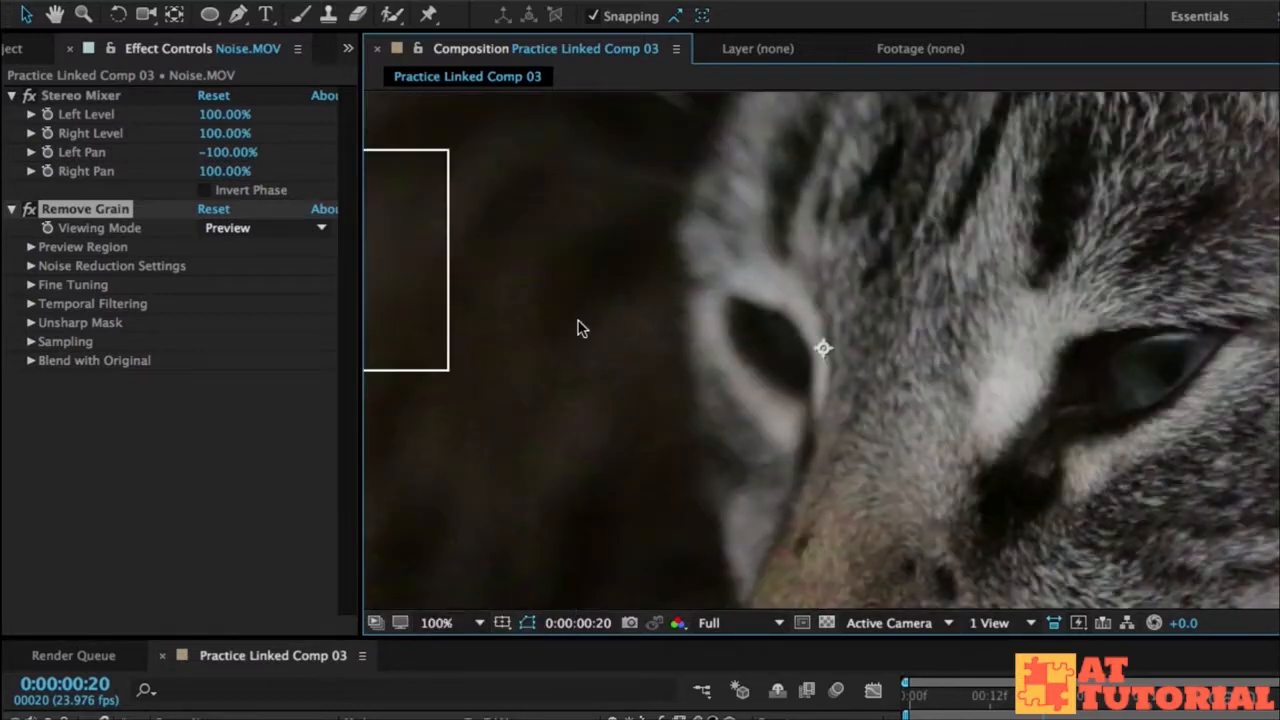
{"action": "key", "text": "h"}
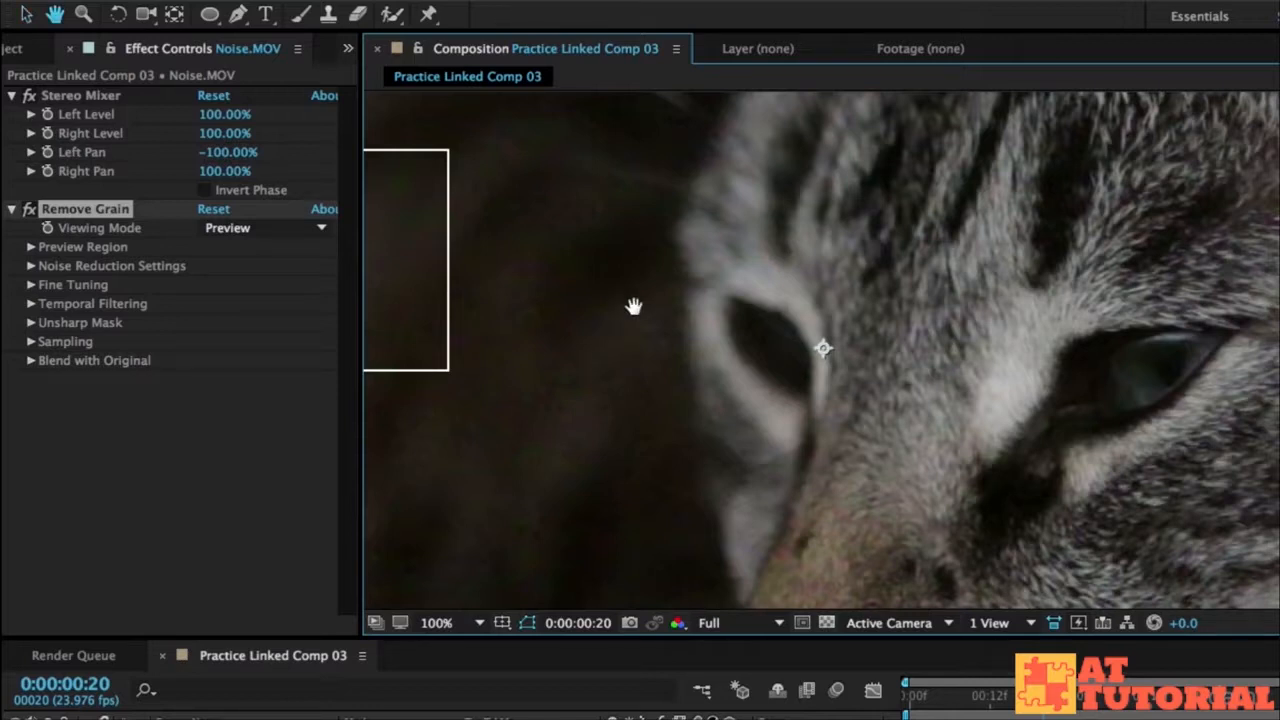
{"action": "left_click_drag", "start_coordinate": [586, 263], "coordinate": [1024, 330]}
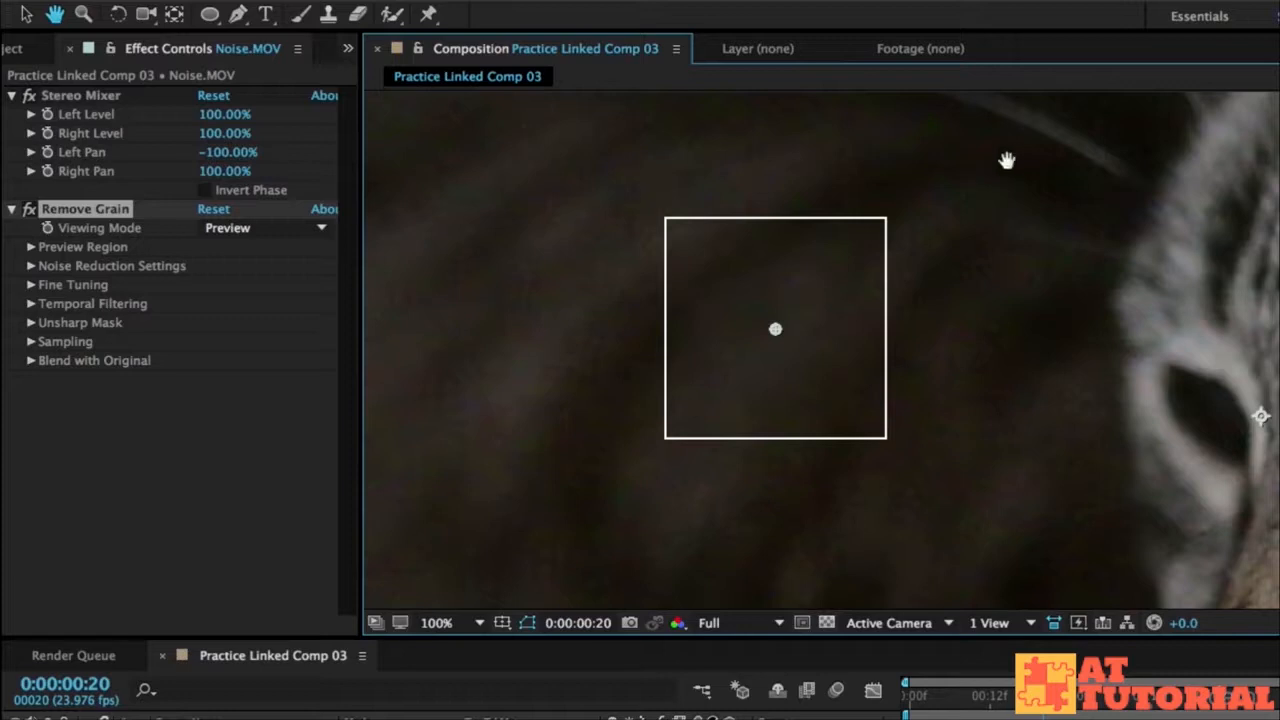
{"action": "left_click_drag", "start_coordinate": [983, 297], "coordinate": [917, 220]}
{"action": "key", "text": "v"}
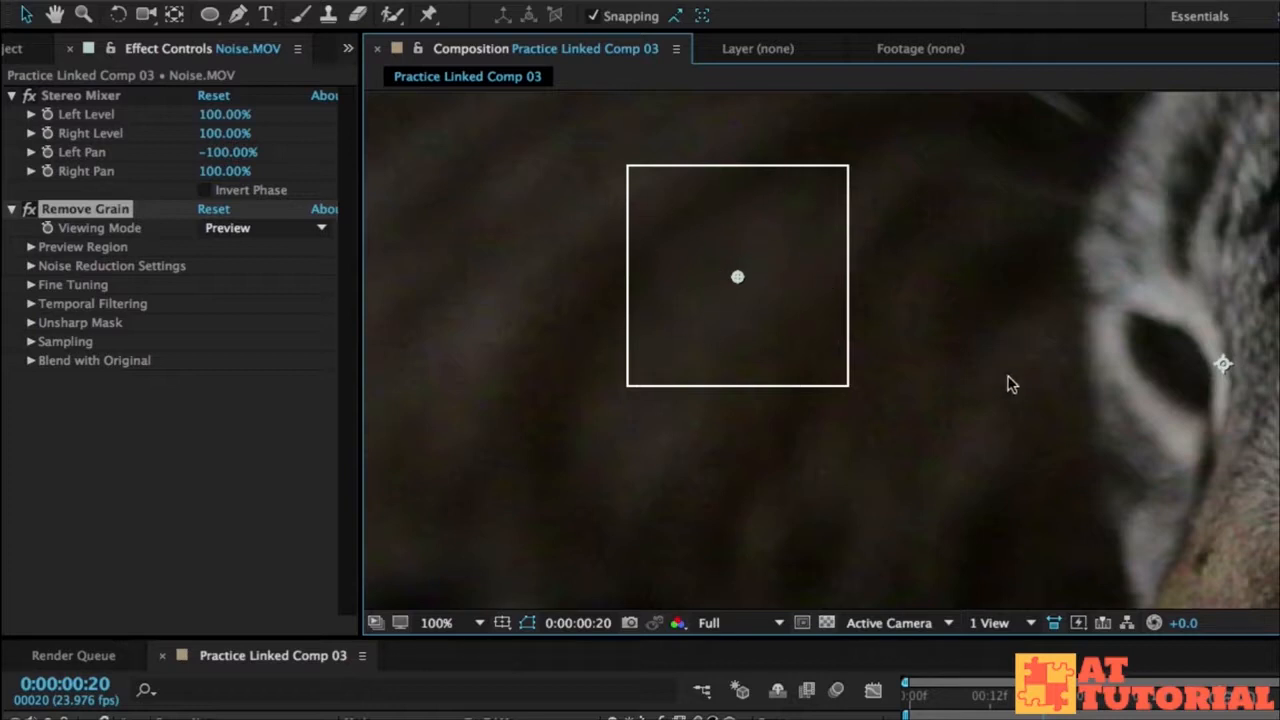
Step: Set Remove Grain's Noise Reduction to 2 and its Passes to 6
{"action": "left_click", "coordinate": [30, 266]}
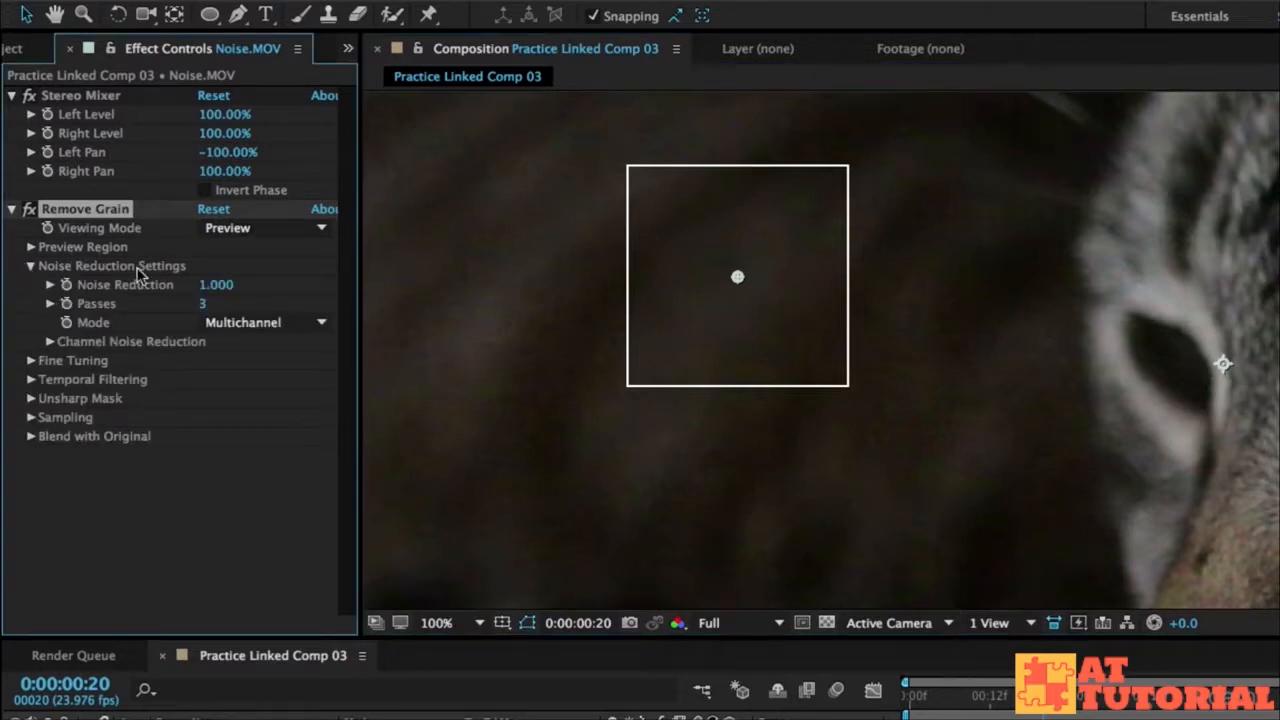
{"action": "left_click", "coordinate": [219, 286]}
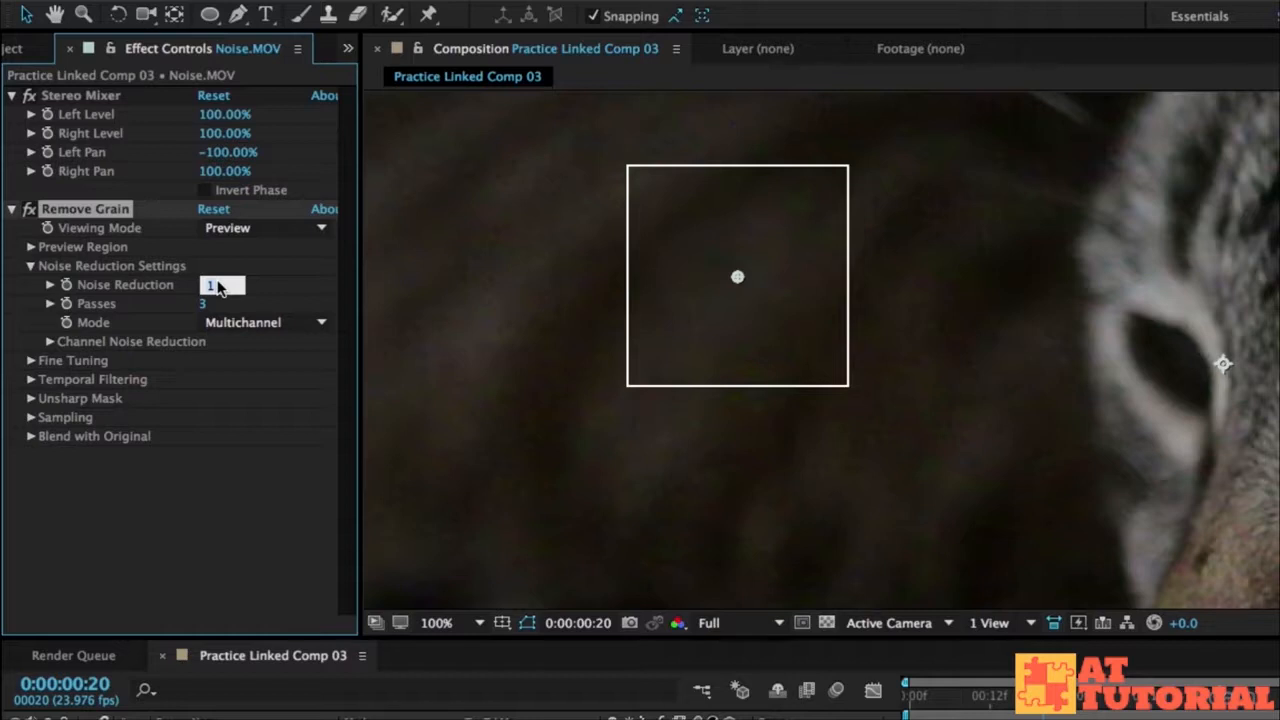
{"action": "type", "text": "2"}
{"action": "key", "text": "Return"}
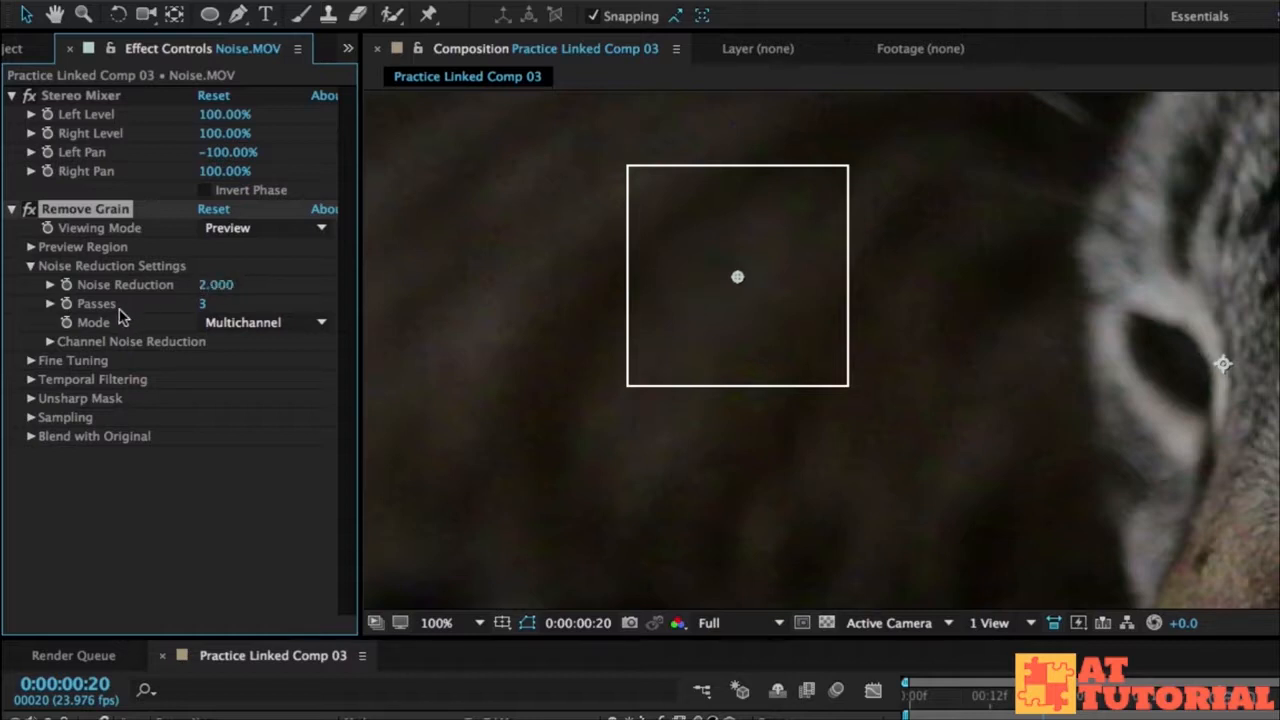
{"action": "left_click", "coordinate": [51, 303]}
{"action": "left_click_drag", "start_coordinate": [173, 334], "coordinate": [351, 337]}
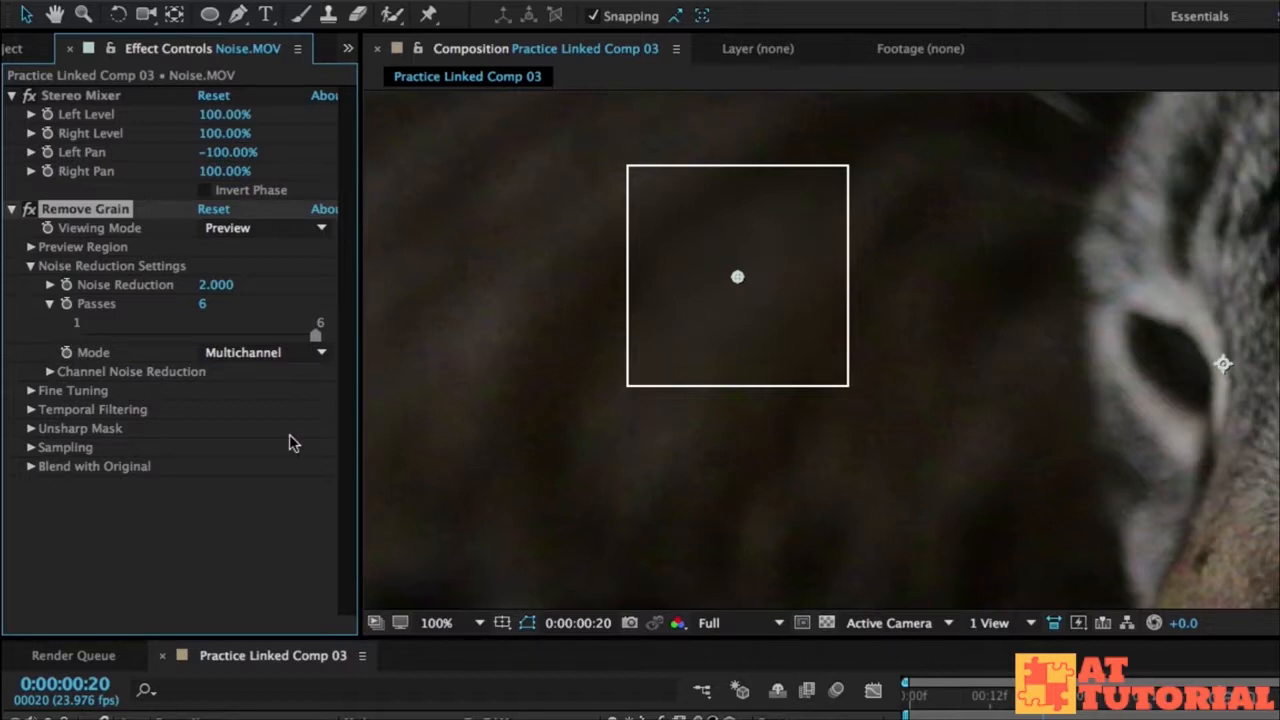
Step: Set the Remove Grain viewing mode to Final Output
{"action": "left_click", "coordinate": [135, 543]}
{"action": "left_click", "coordinate": [1100, 97]}
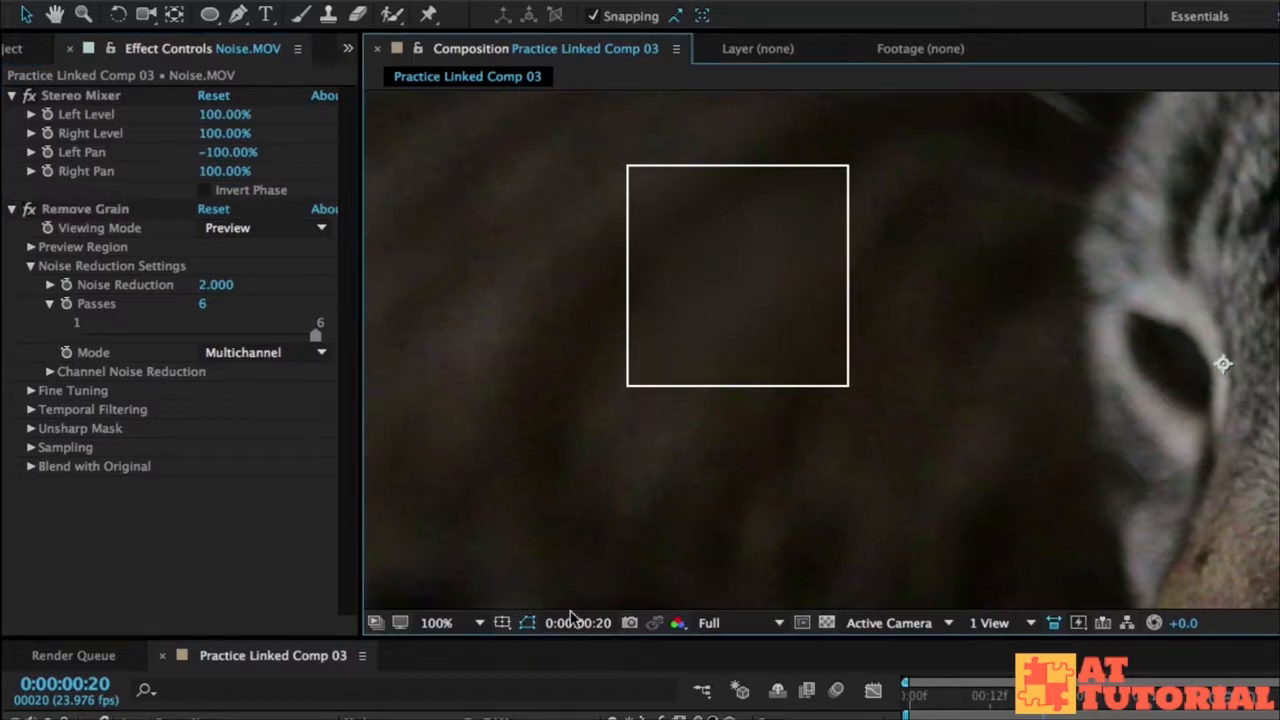
{"action": "left_click", "coordinate": [246, 230]}
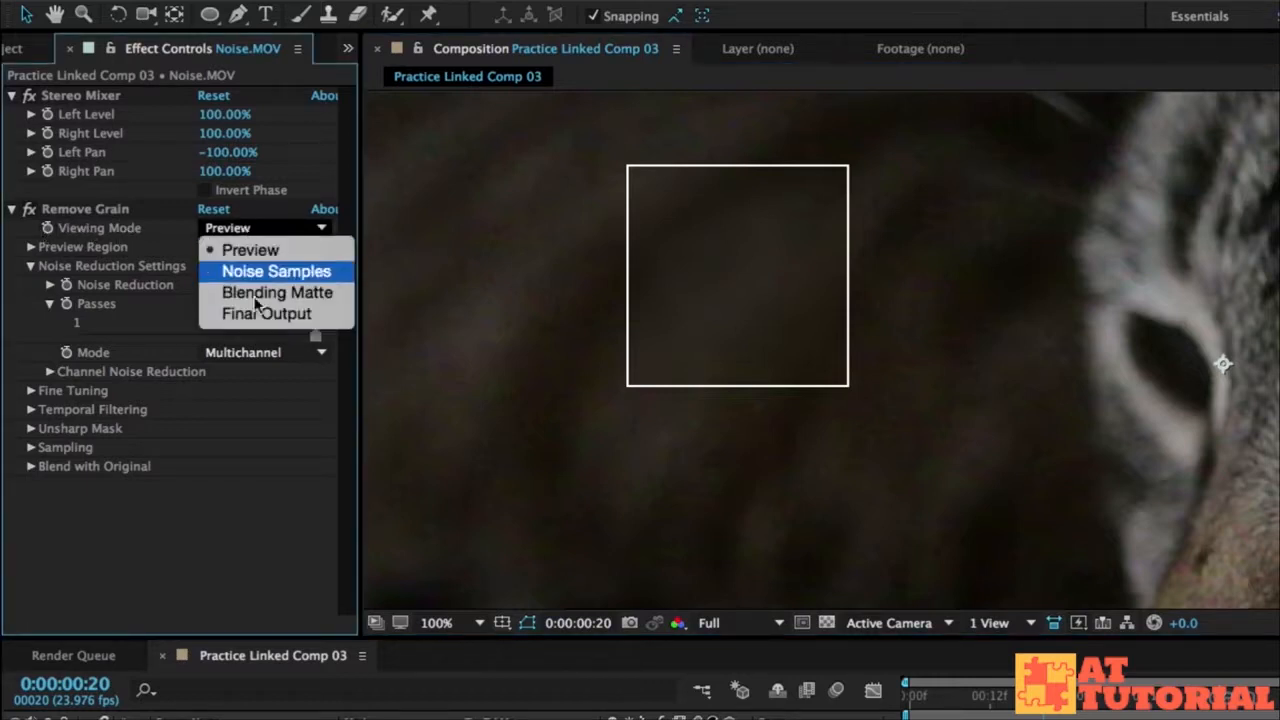
{"action": "left_click", "coordinate": [258, 316]}
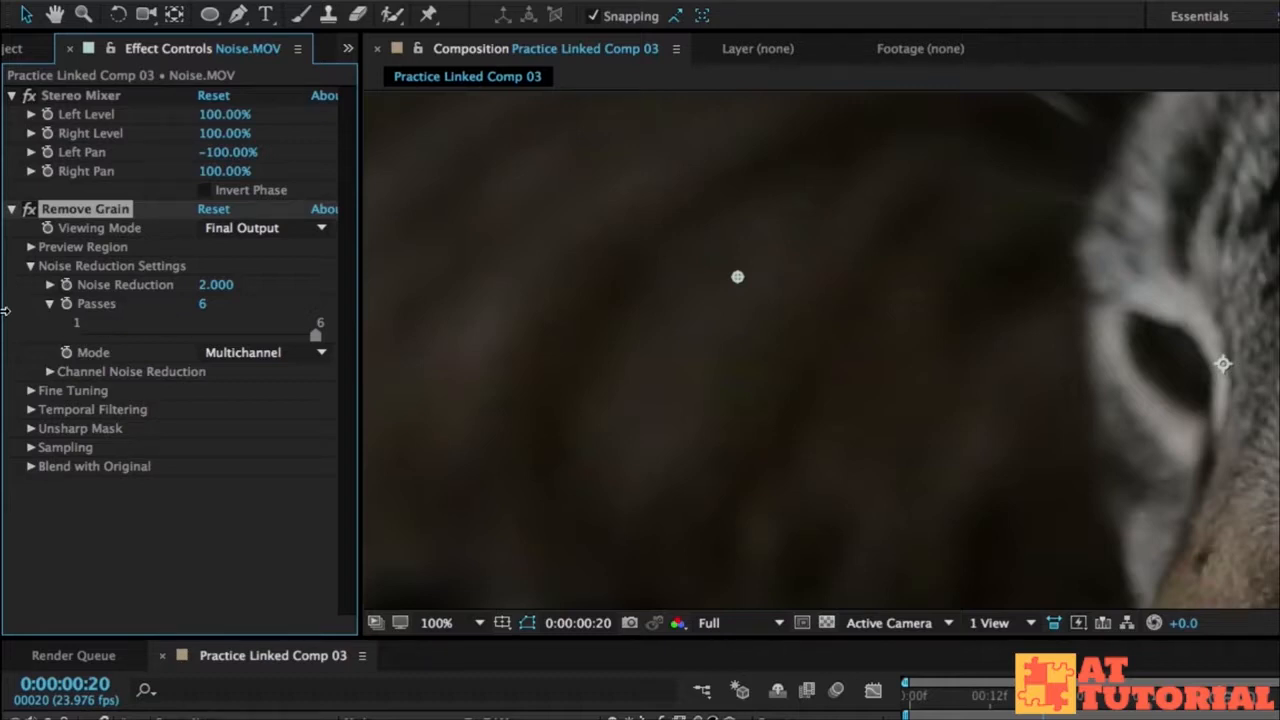
Step: Set the composition view to Fit up to 100% and compare the cat footage with Remove Grain switched off and on
{"action": "left_click", "coordinate": [465, 623]}
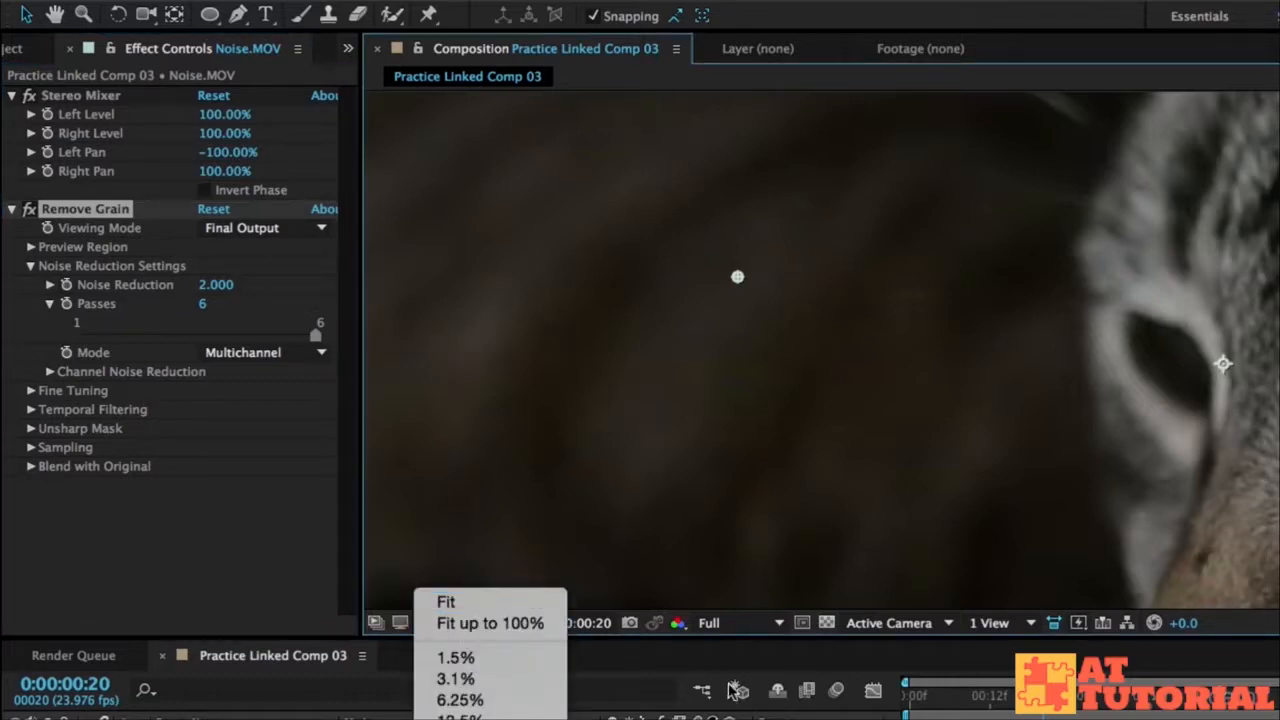
{"action": "left_click", "coordinate": [640, 648]}
{"action": "left_click", "coordinate": [462, 620]}
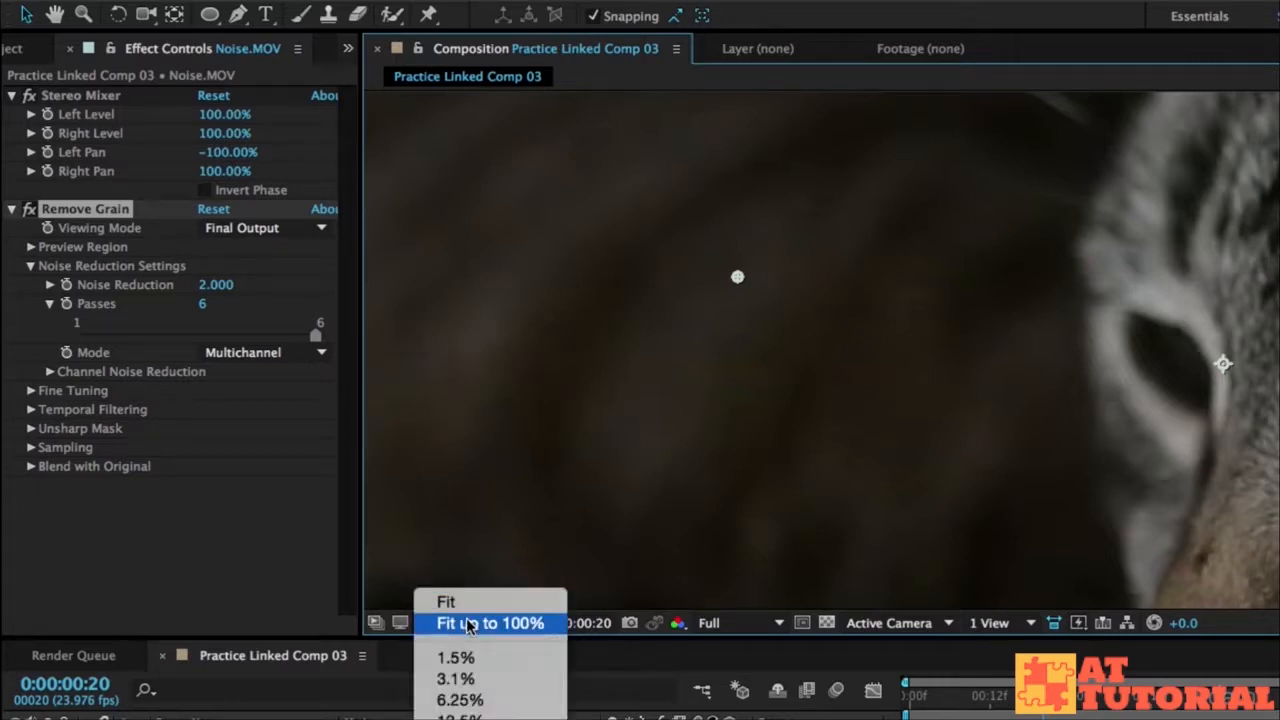
{"action": "left_click", "coordinate": [545, 623]}
{"action": "left_click", "coordinate": [610, 712]}
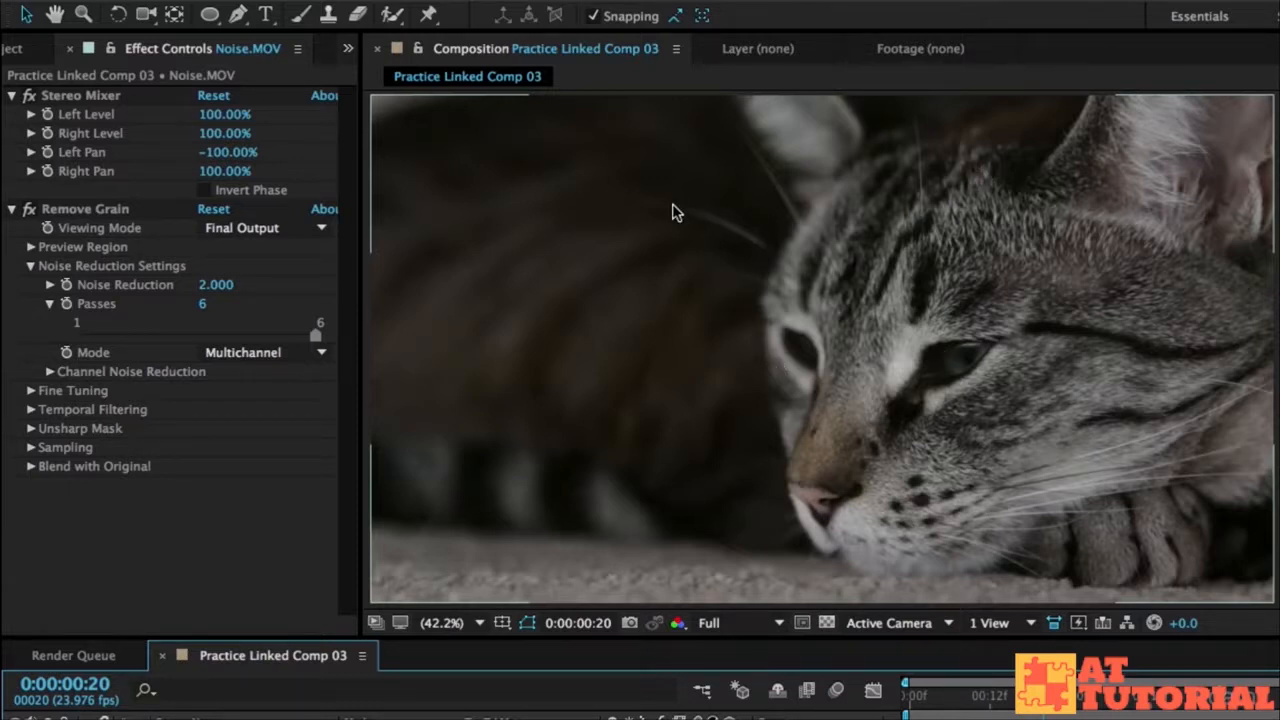
{"action": "left_click", "coordinate": [29, 209]}
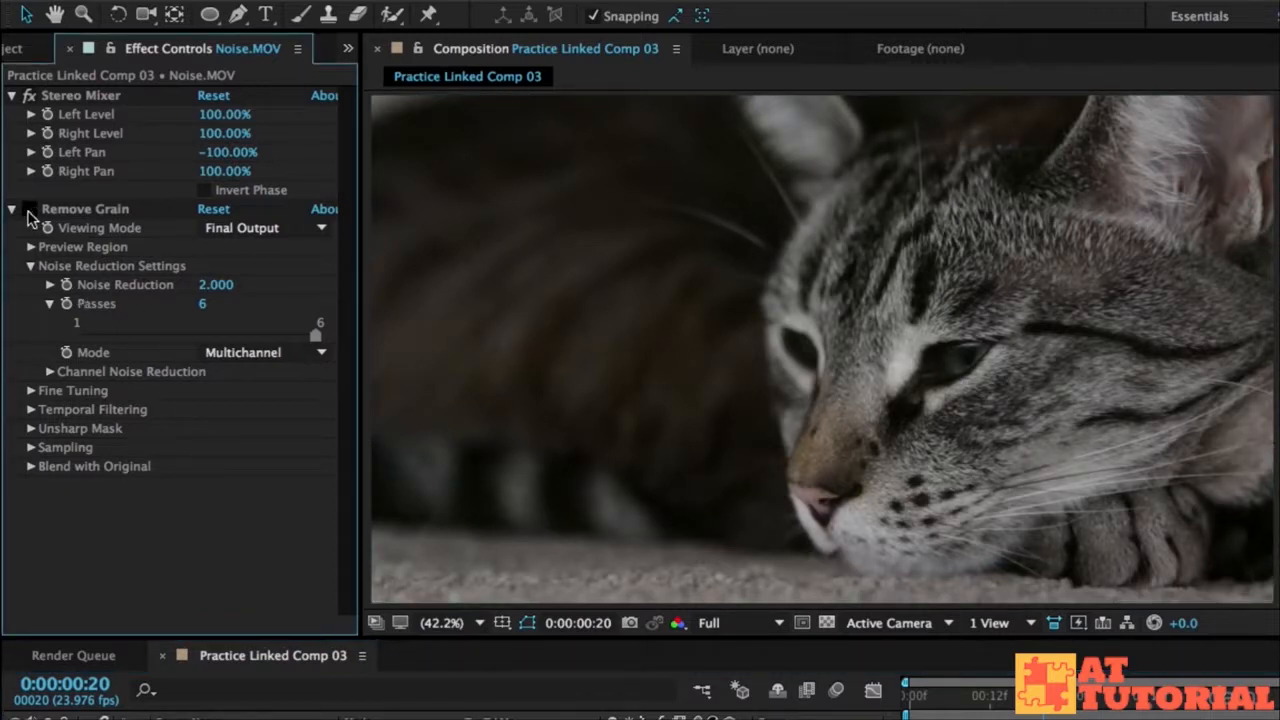
{"action": "left_click", "coordinate": [29, 209]}
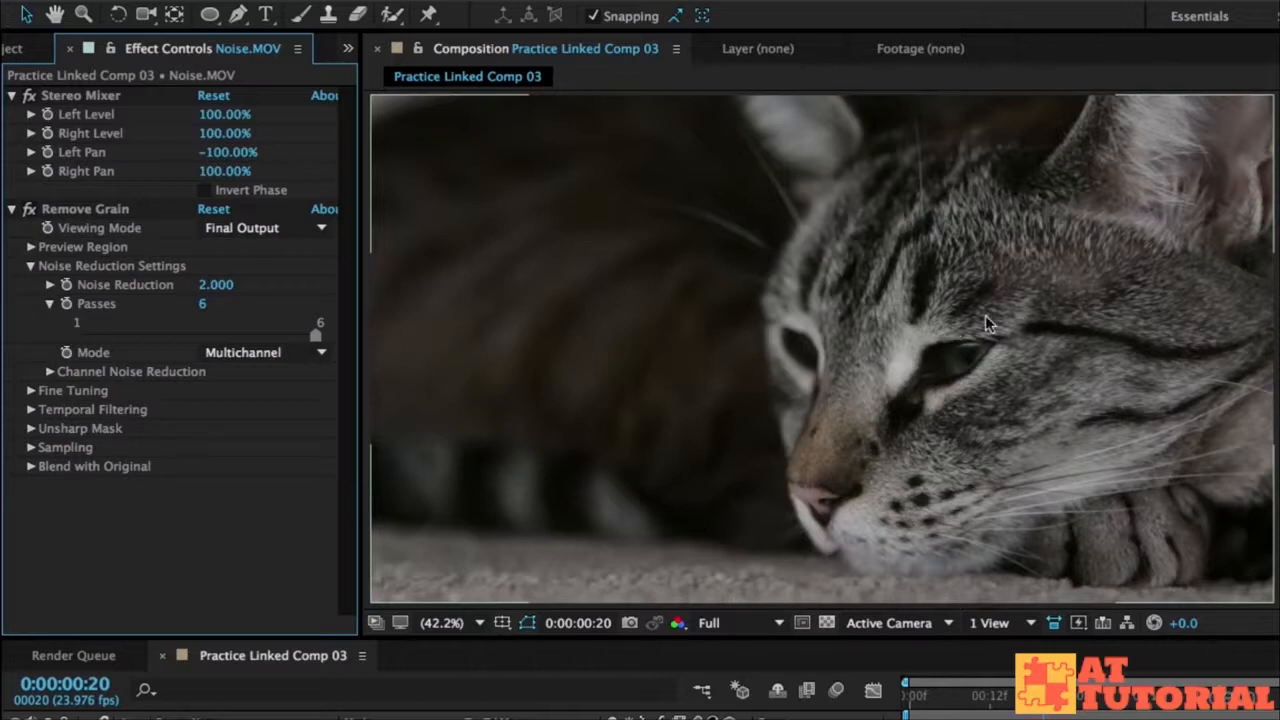
{"action": "left_click", "coordinate": [24, 206]}
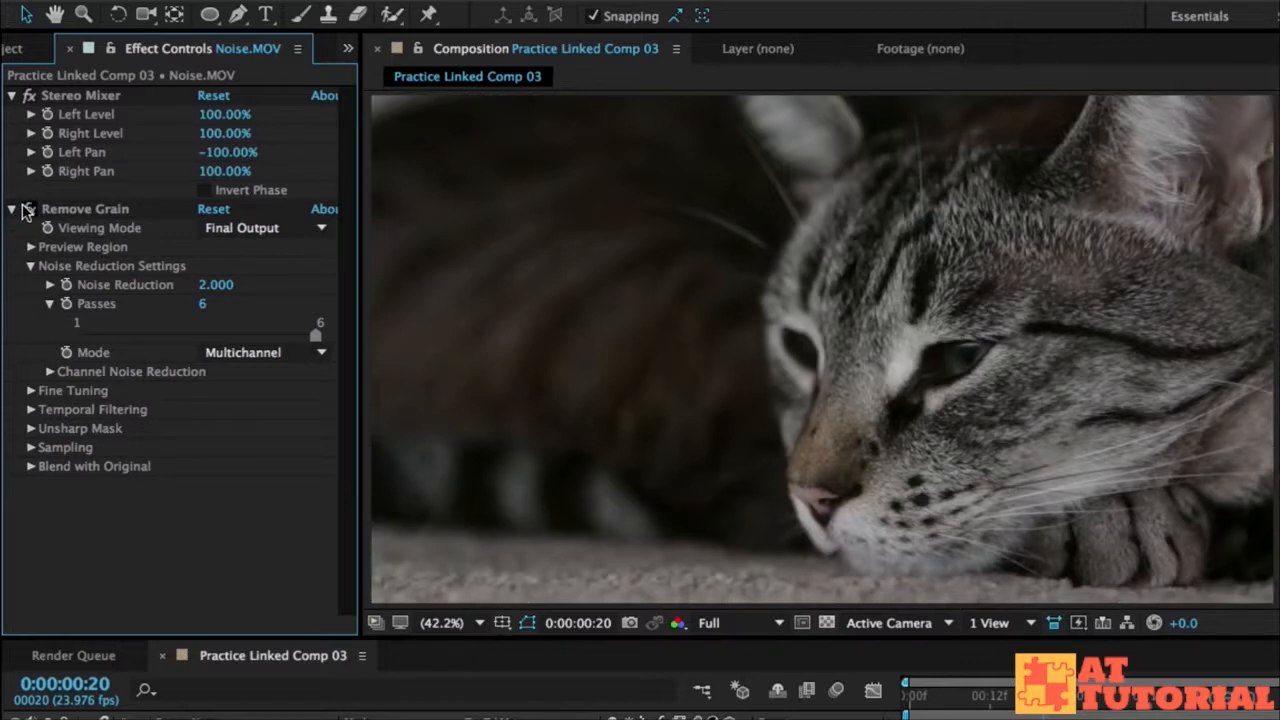
{"action": "left_click", "coordinate": [26, 210]}
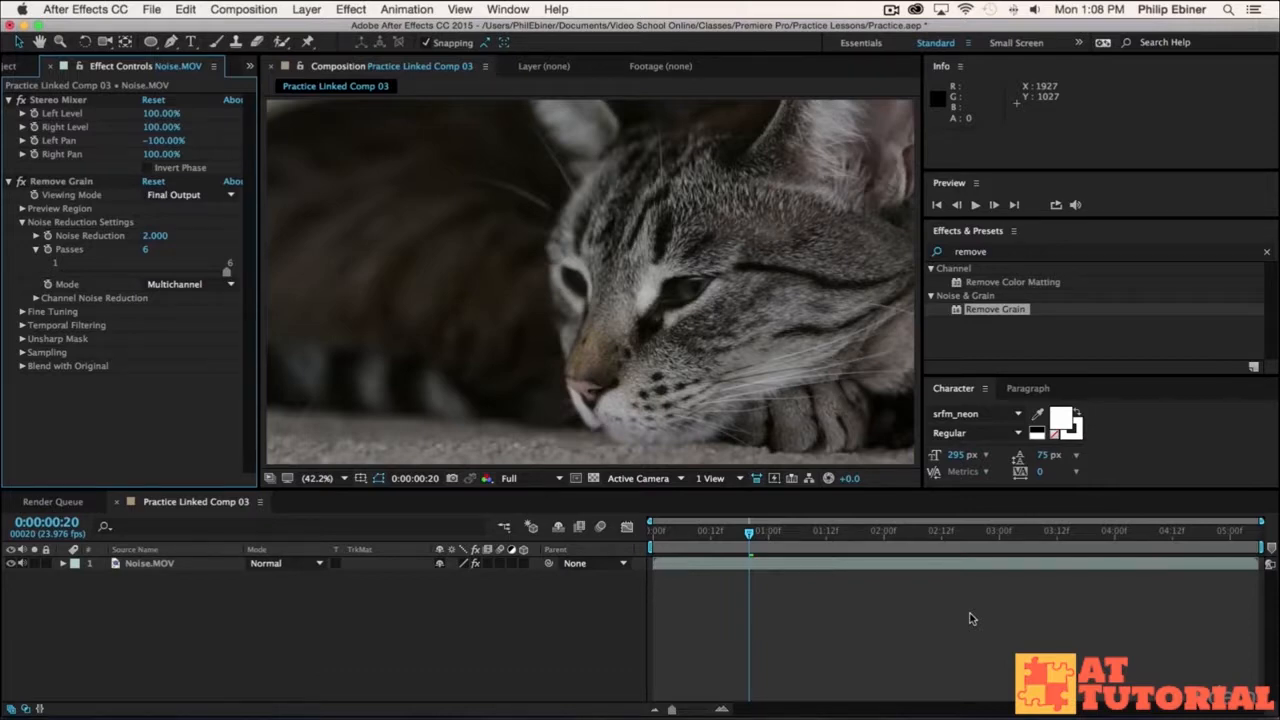
Step: Switch to Premiere Pro and inspect the linked composition clip in the Noise sequence and its item in the Practice project
{"action": "key", "text": "super+Tab"}
{"action": "key", "text": "super+Tab"}
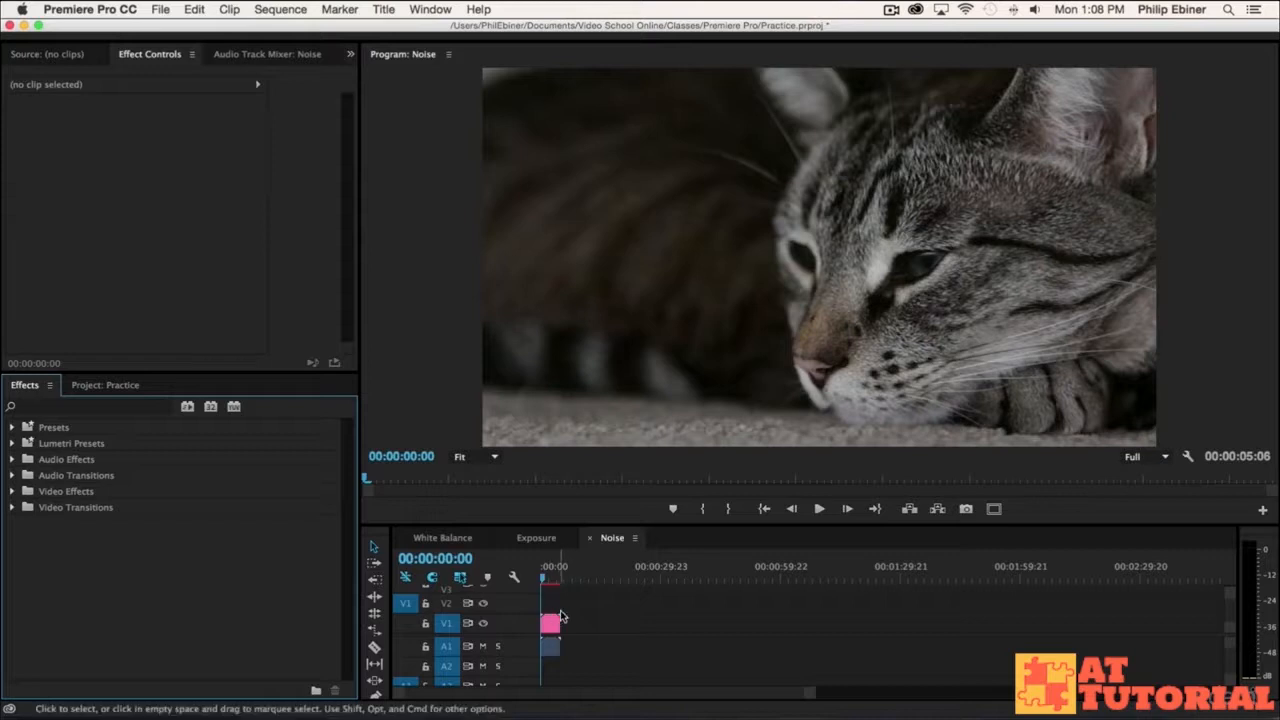
{"action": "key", "text": "equal"}
{"action": "key", "text": "equal"}
{"action": "key", "text": "equal"}
{"action": "key", "text": "equal"}
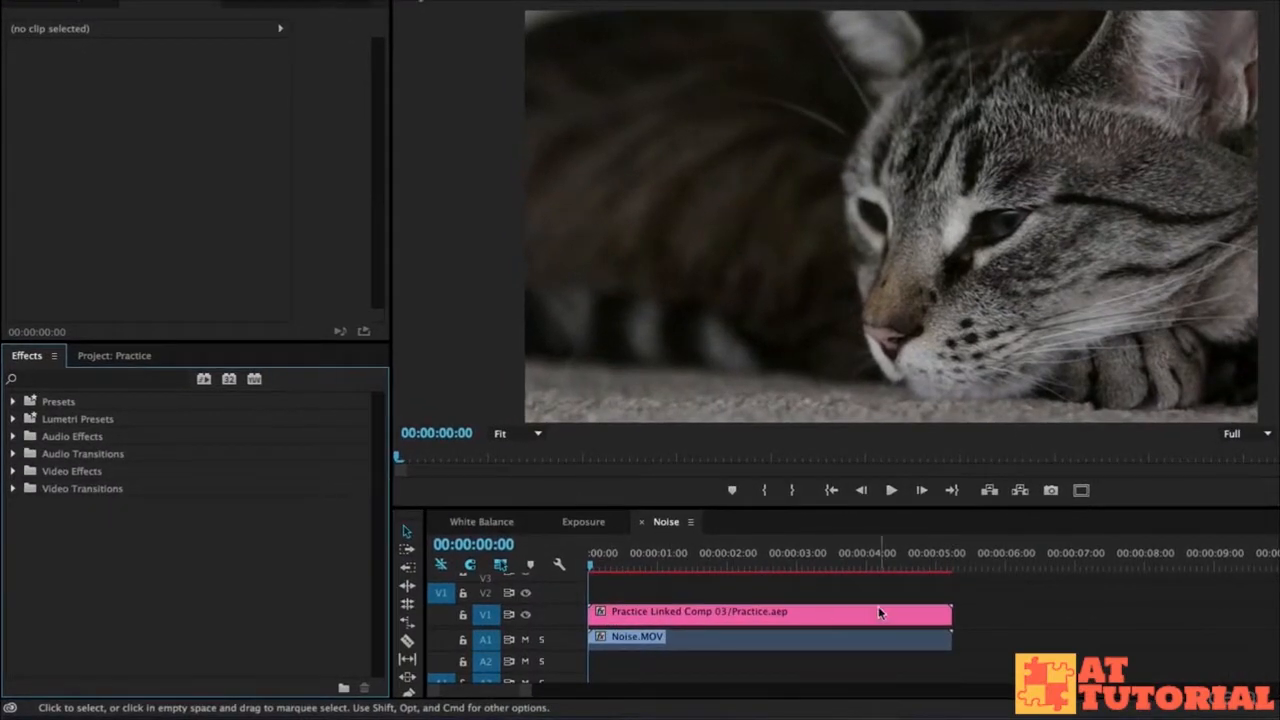
{"action": "left_click", "coordinate": [753, 624]}
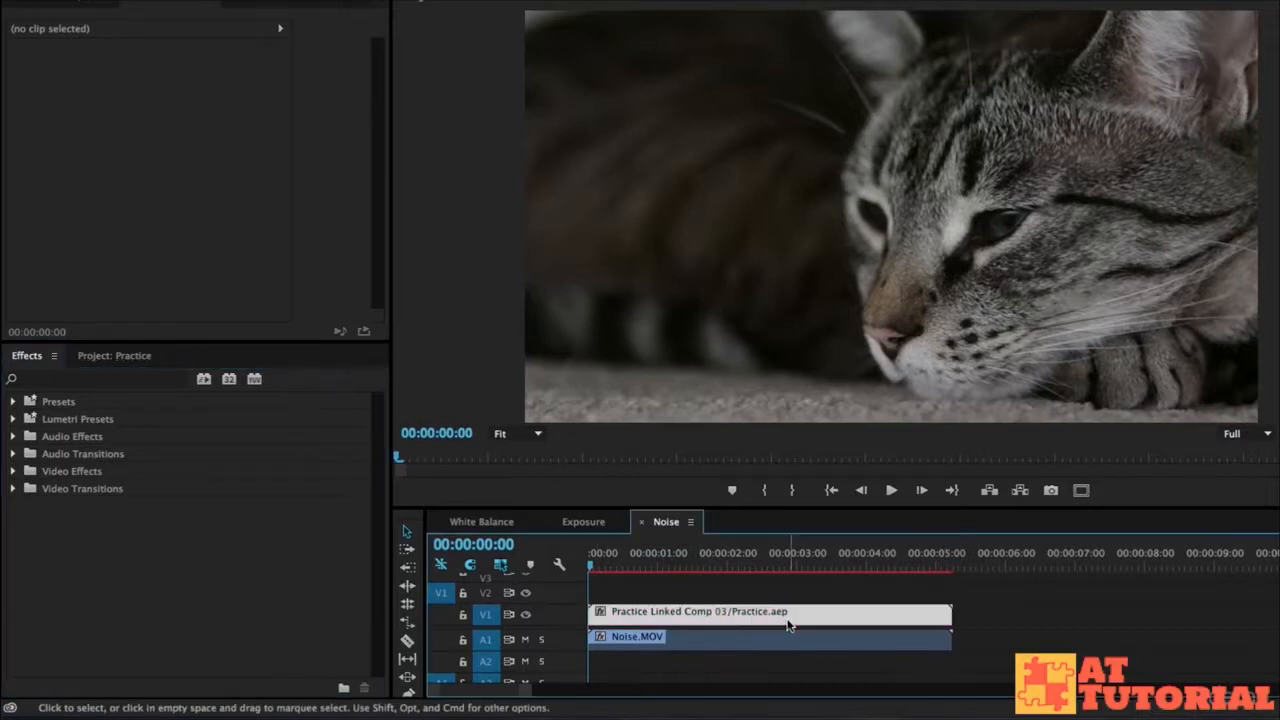
{"action": "left_click", "coordinate": [129, 358]}
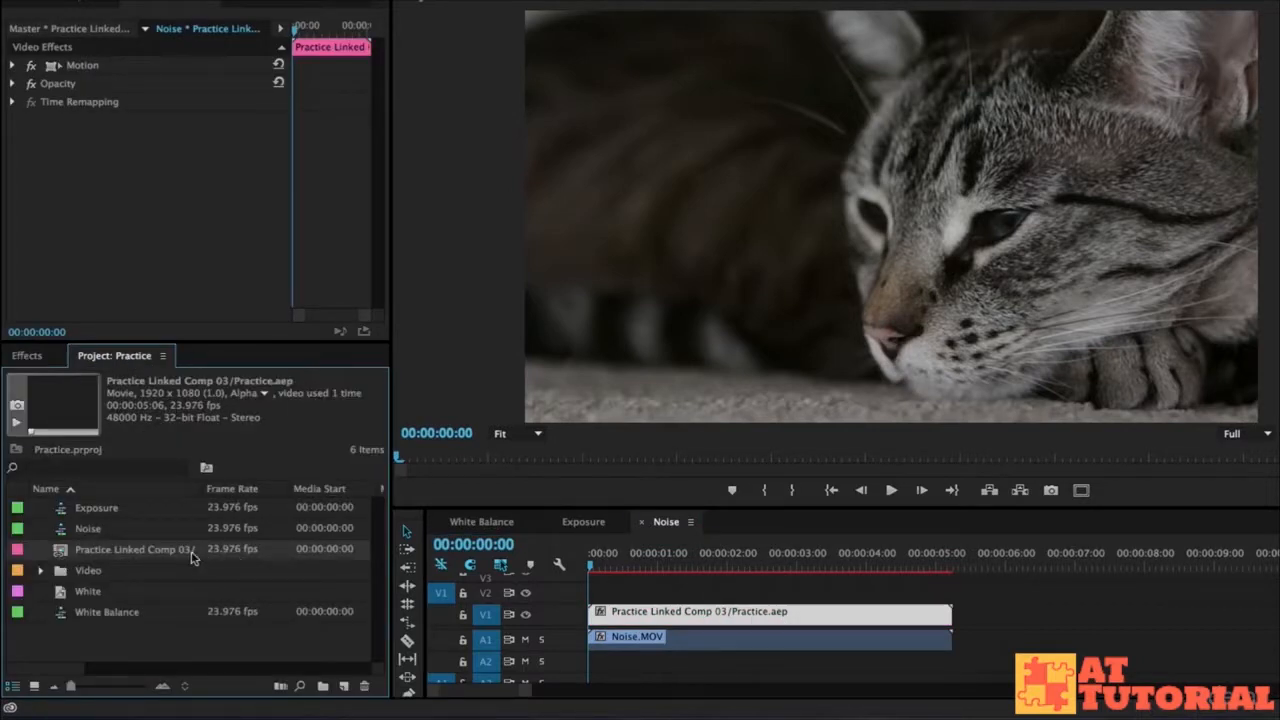
{"action": "left_click", "coordinate": [767, 598]}
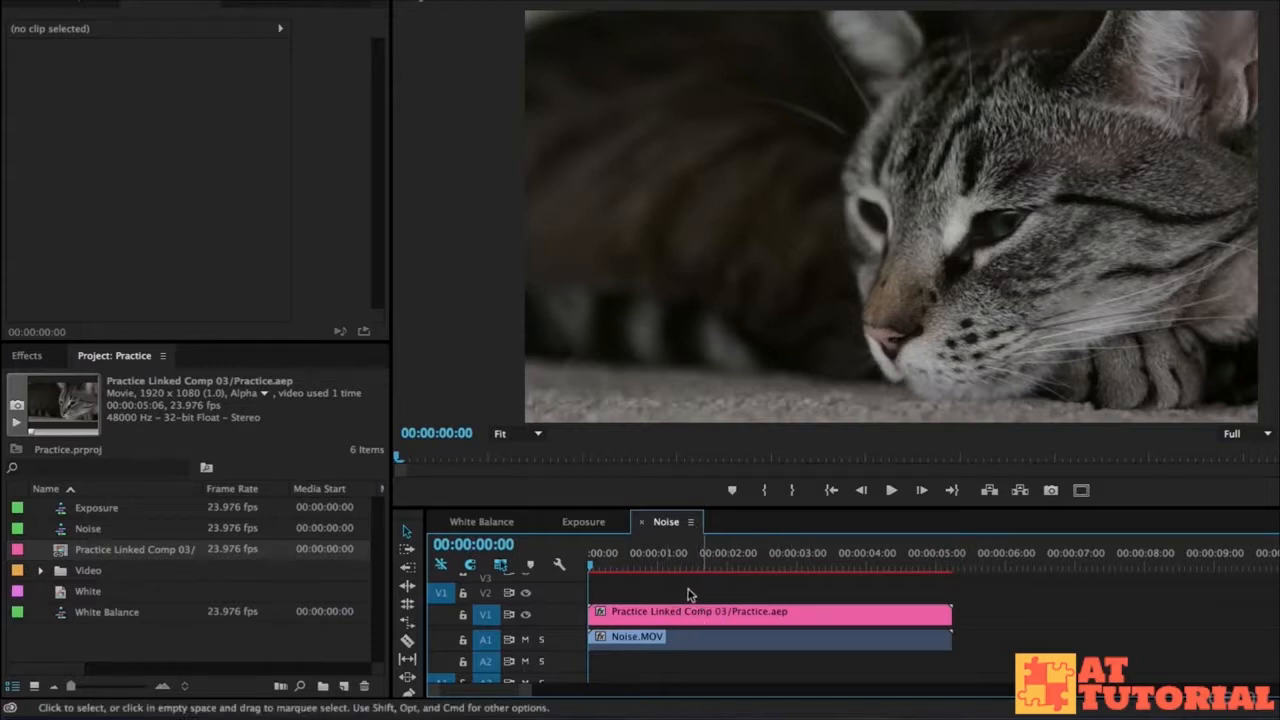
Step: Return the playhead to the start of the Noise sequence and use Edit Original on the linked composition clip on V1
{"action": "left_click_drag", "start_coordinate": [680, 562], "coordinate": [540, 568]}
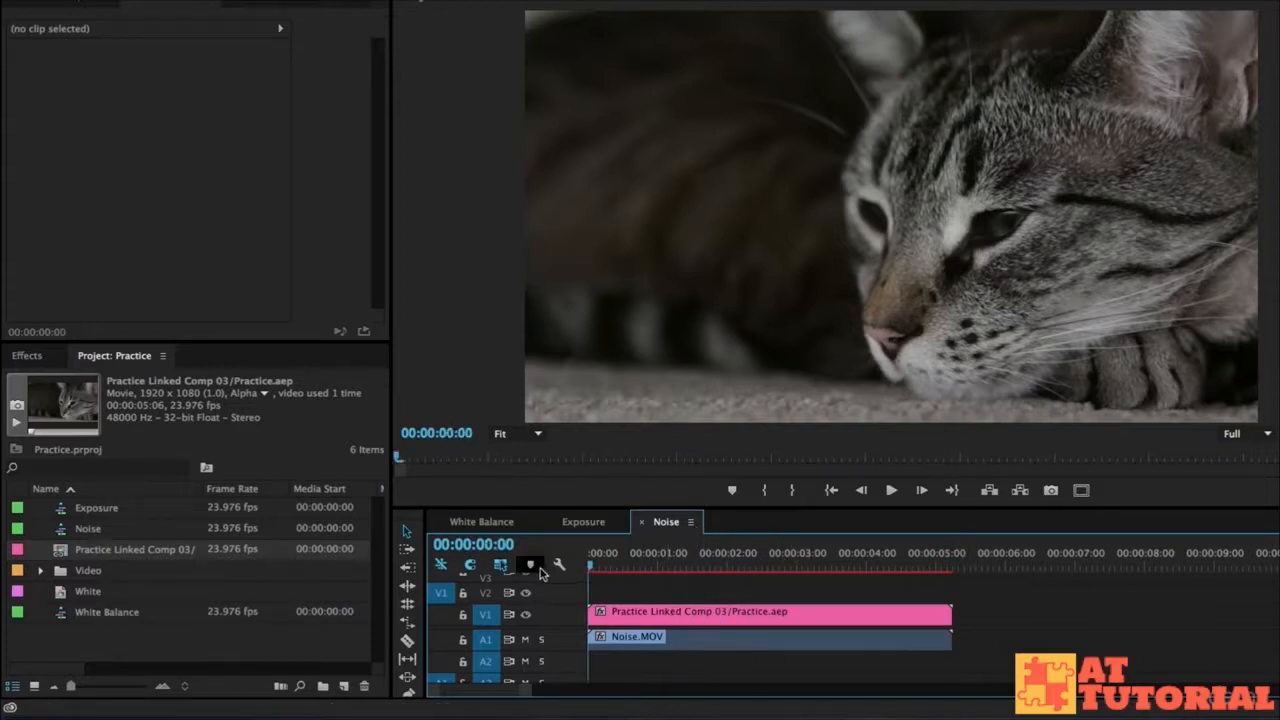
{"action": "right_click", "coordinate": [623, 620]}
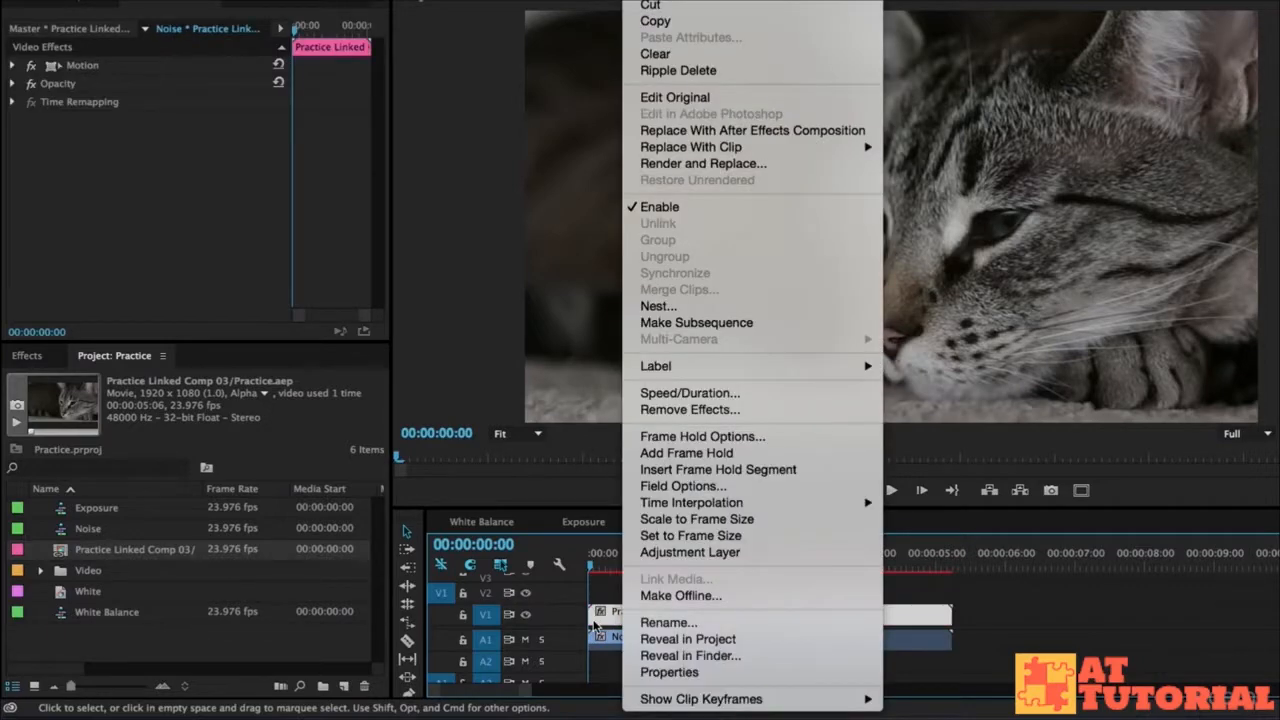
{"action": "left_click", "coordinate": [675, 97]}
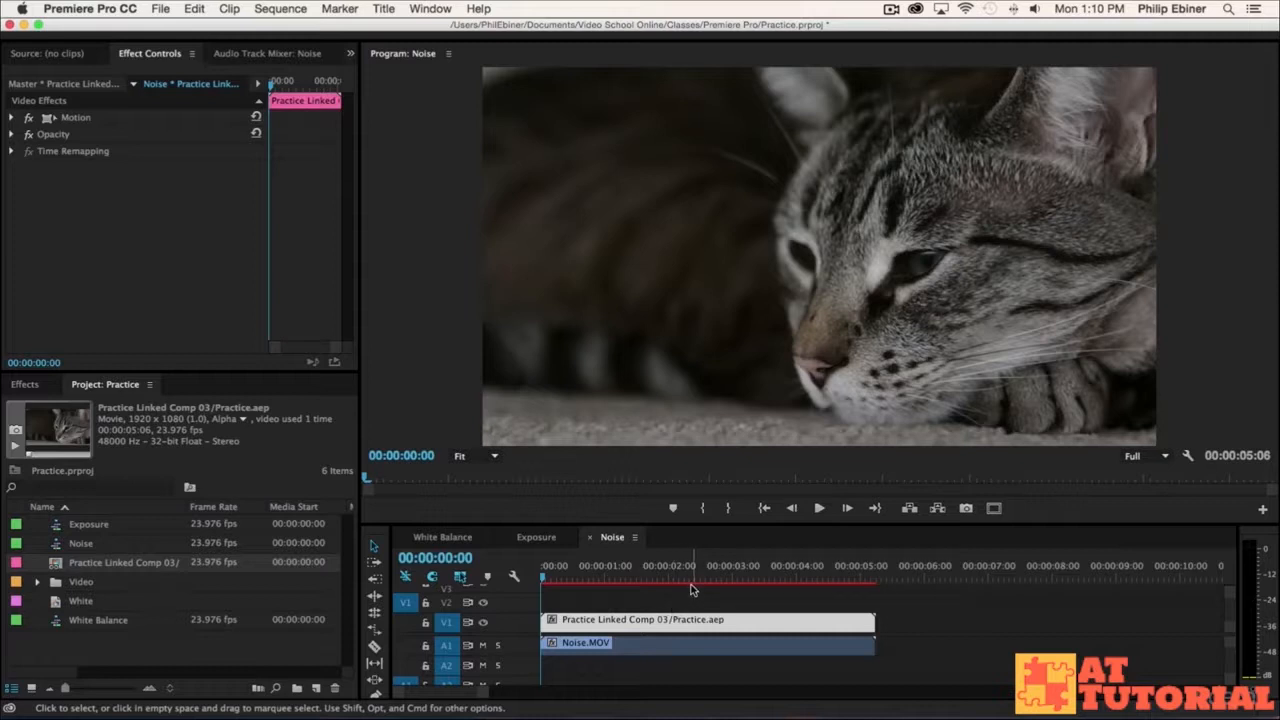
{"action": "left_click", "coordinate": [543, 579]}
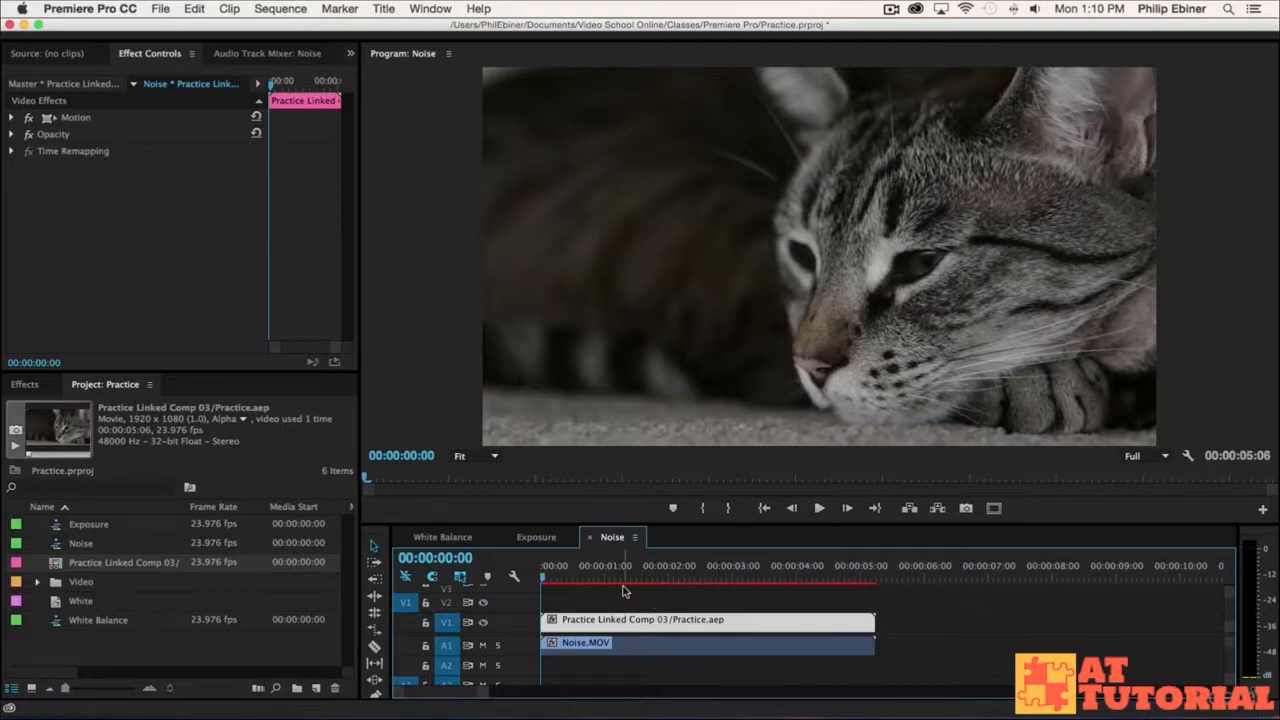
{"action": "left_click", "coordinate": [753, 607]}
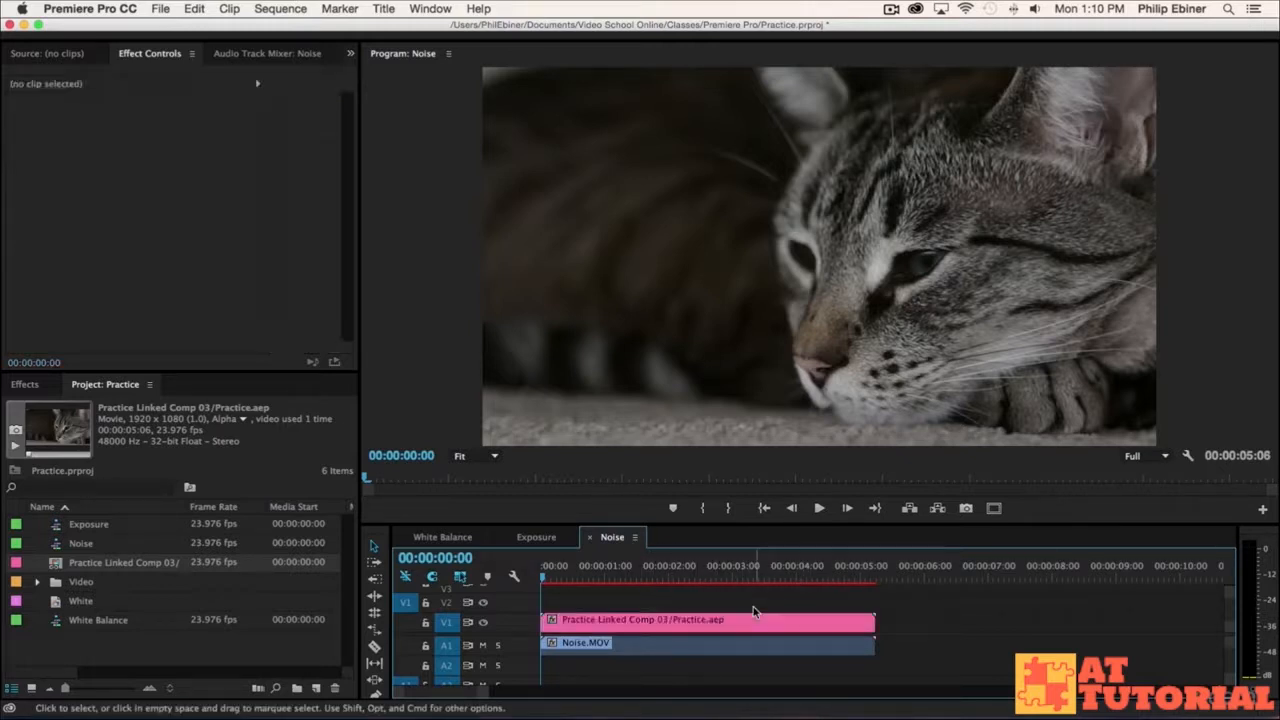